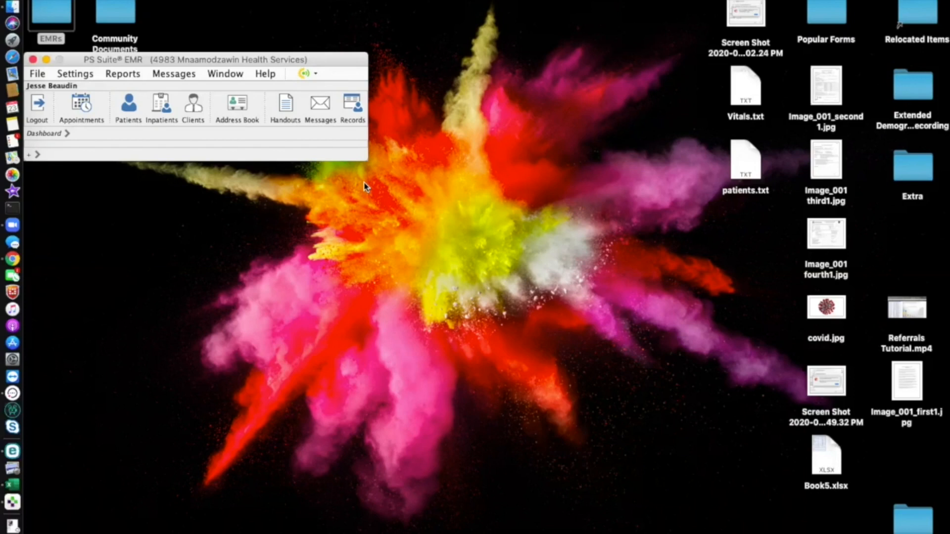
# Open the patient records and find the test patient's chart by patient number
pyautogui.moveTo(331, 63); pyautogui.dragTo(331, 60)
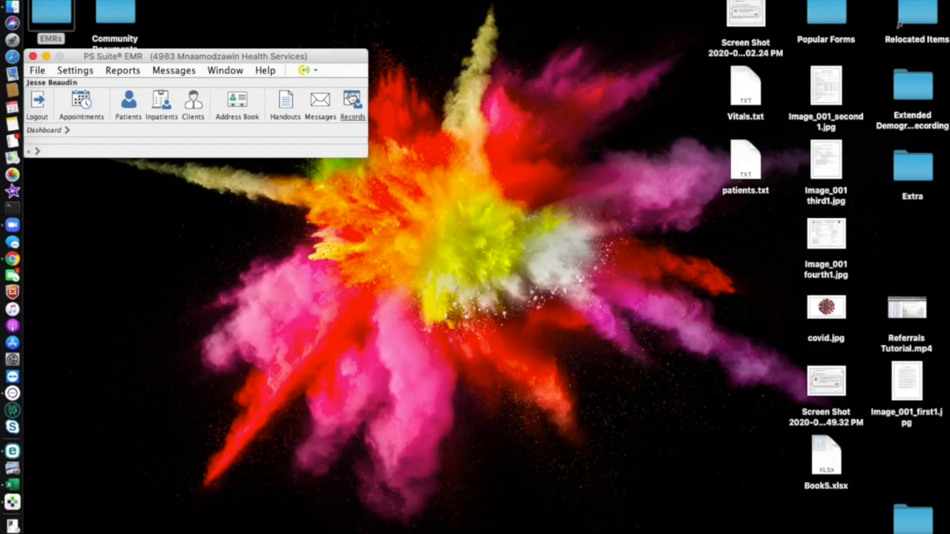
pyautogui.click(352, 99)
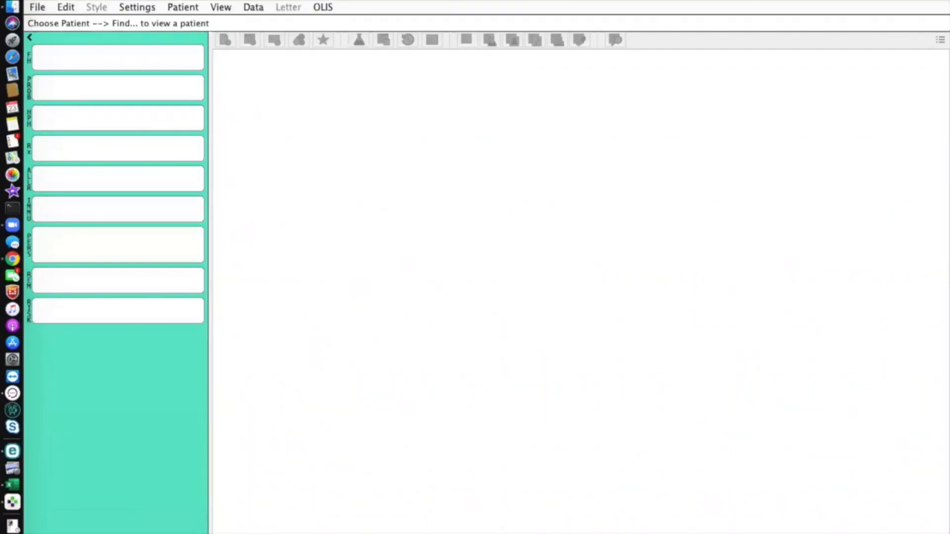
pyautogui.press('super+f')
pyautogui.write('102')
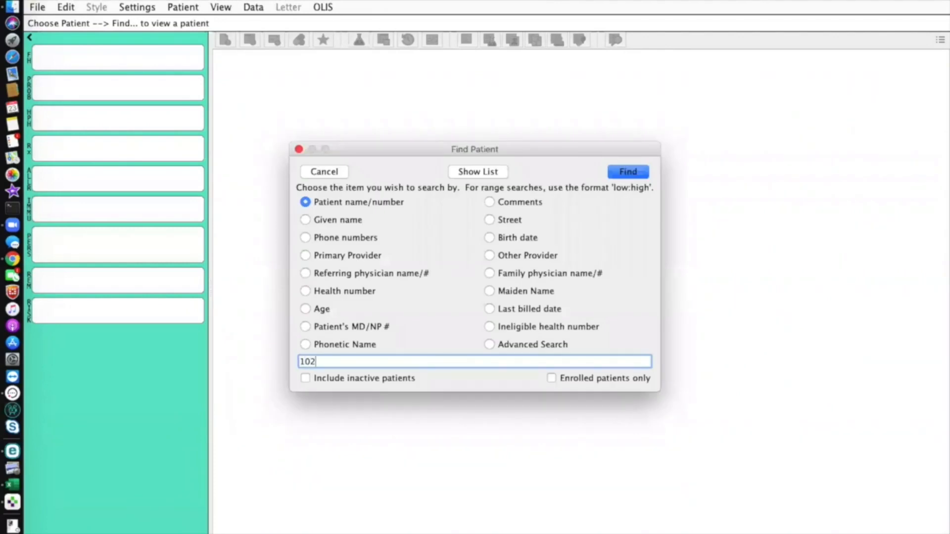
pyautogui.press('Return')
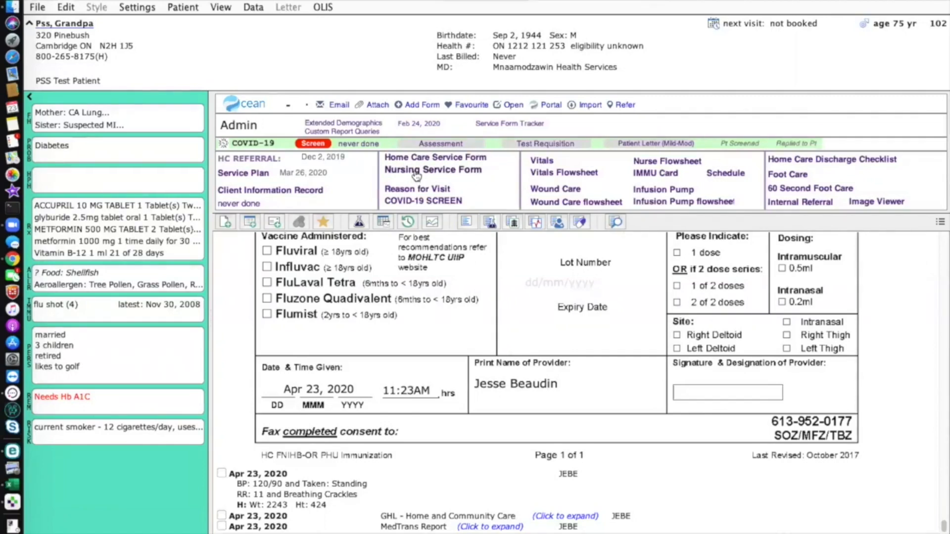
# Search the available forms for "ghl" and add the GHL - Mental Wellness form to the patient's chart
pyautogui.click(250, 223)
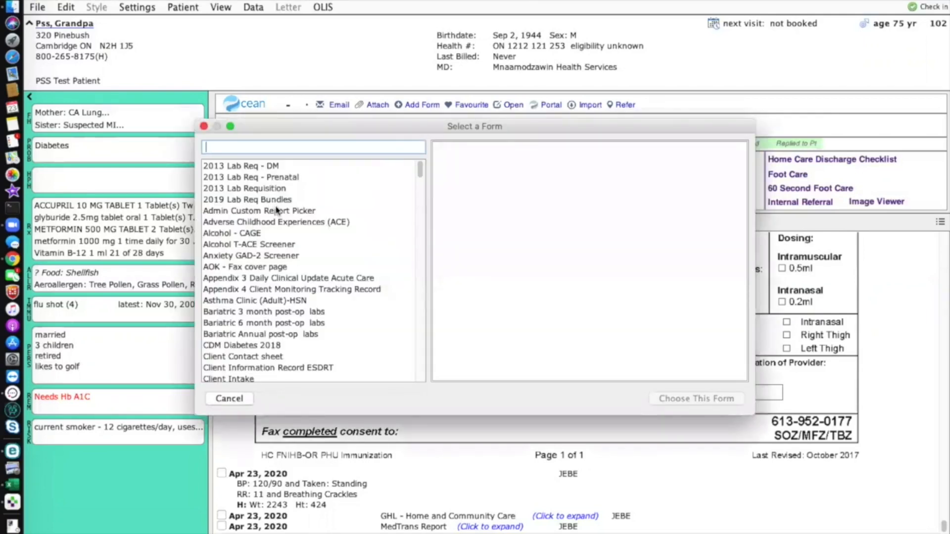
pyautogui.write('ghl')
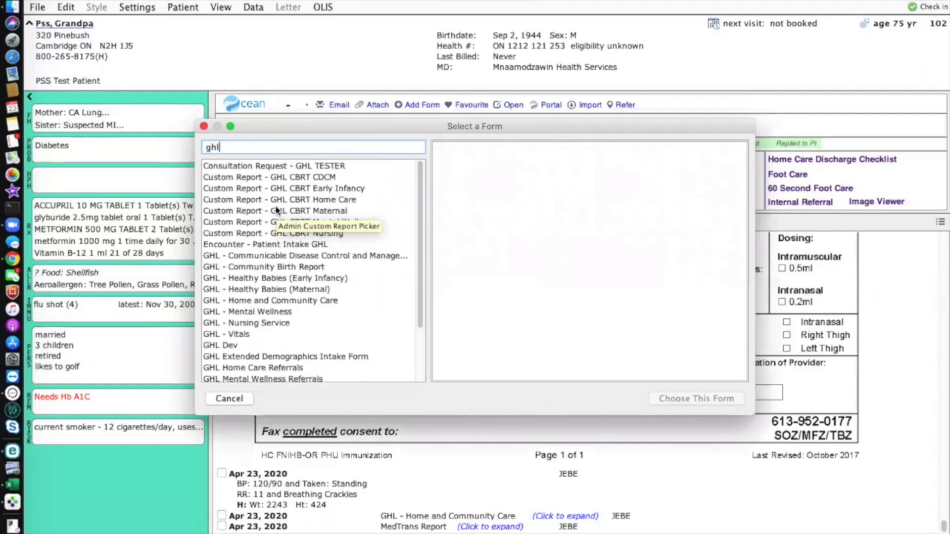
pyautogui.scroll(-3, 280, 329)
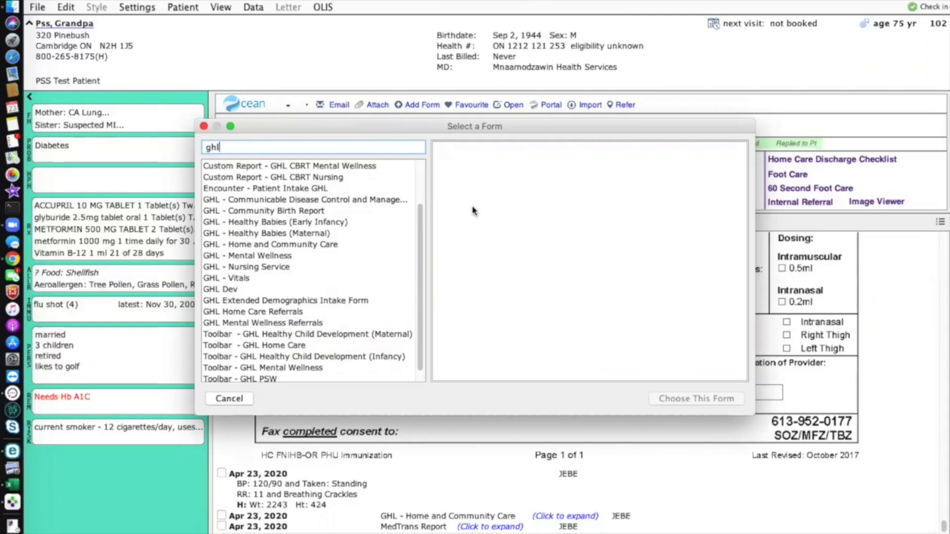
pyautogui.click(271, 257)
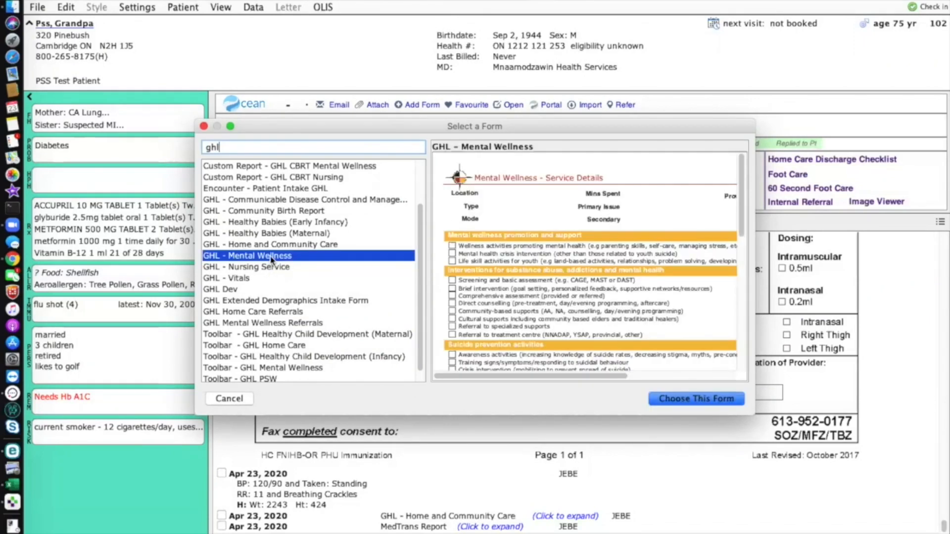
pyautogui.doubleClick(271, 260)
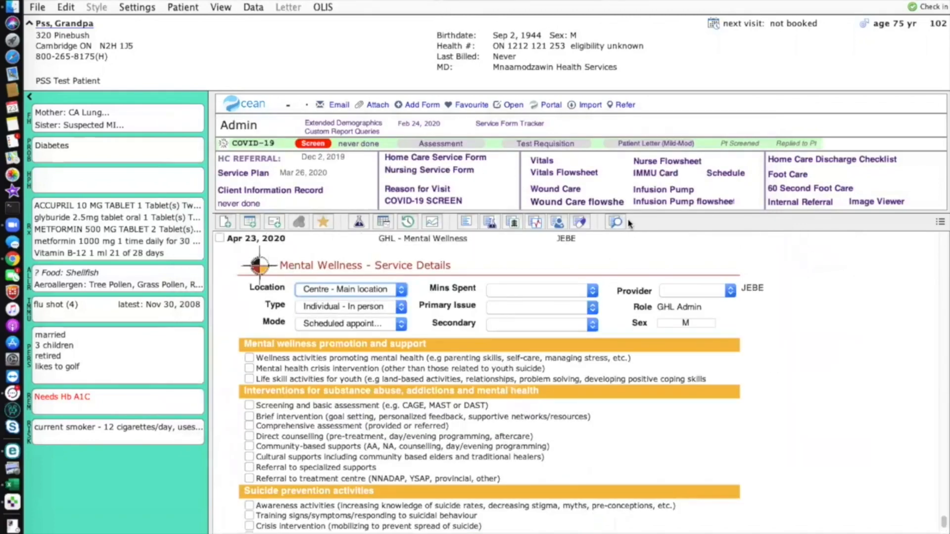
# Look over the added form, search the forms for "ghl" again and open GHL - Mental Wellness in its own window
pyautogui.scroll(-4, 720, 344)
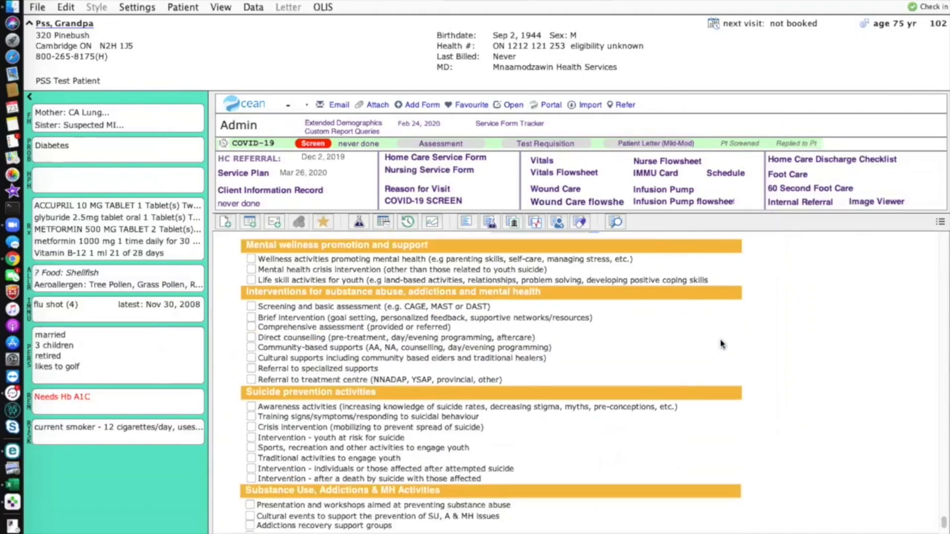
pyautogui.scroll(10, 721, 344)
pyautogui.scroll(-4, 721, 344)
pyautogui.scroll(-2, 721, 344)
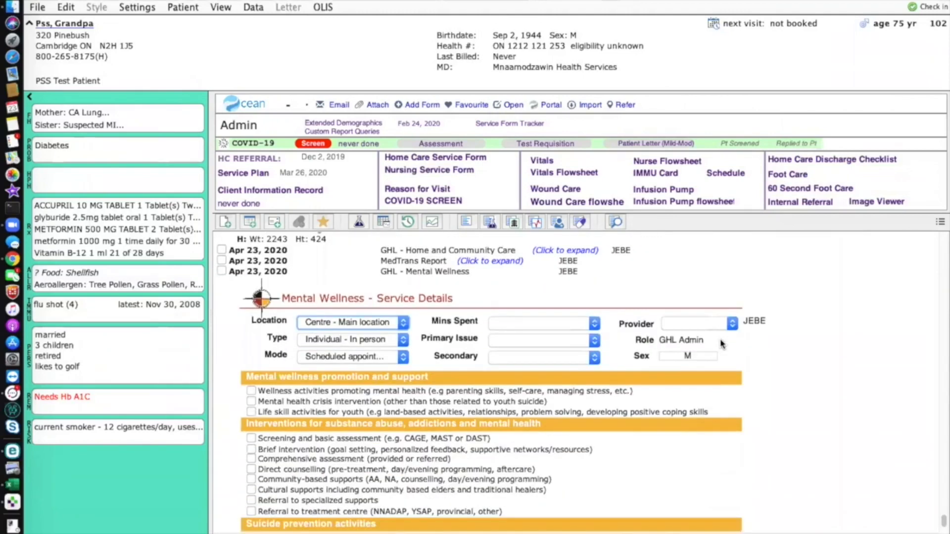
pyautogui.scroll(-4, 721, 344)
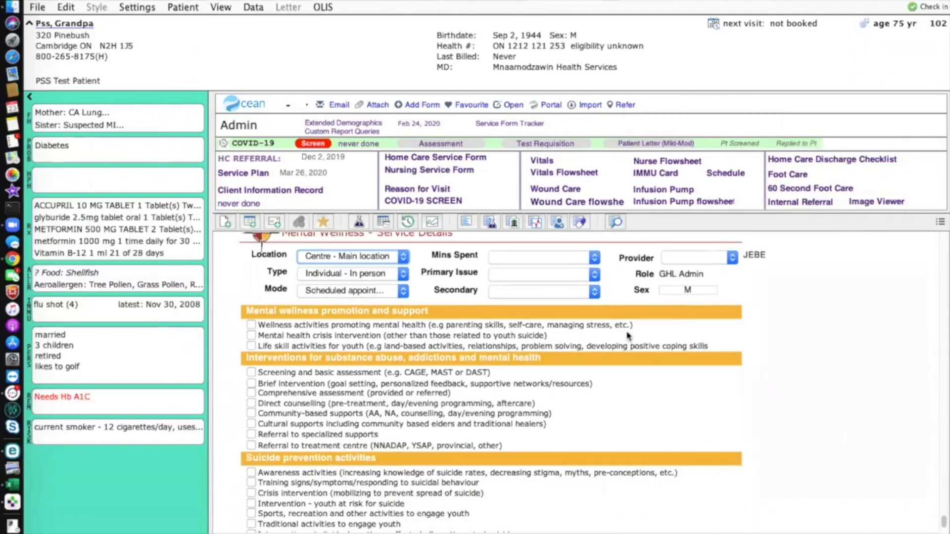
pyautogui.scroll(2, 454, 336)
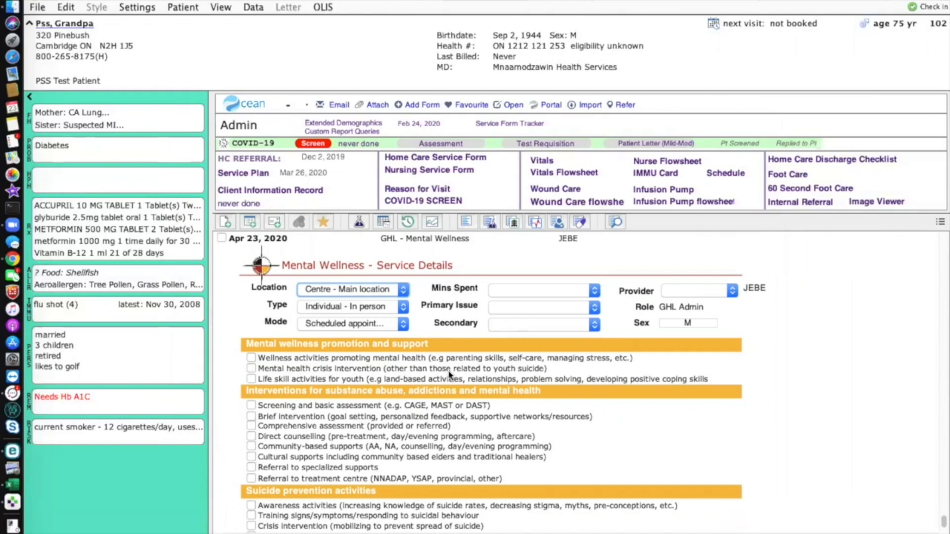
pyautogui.press('super+f')
pyautogui.write('gh')
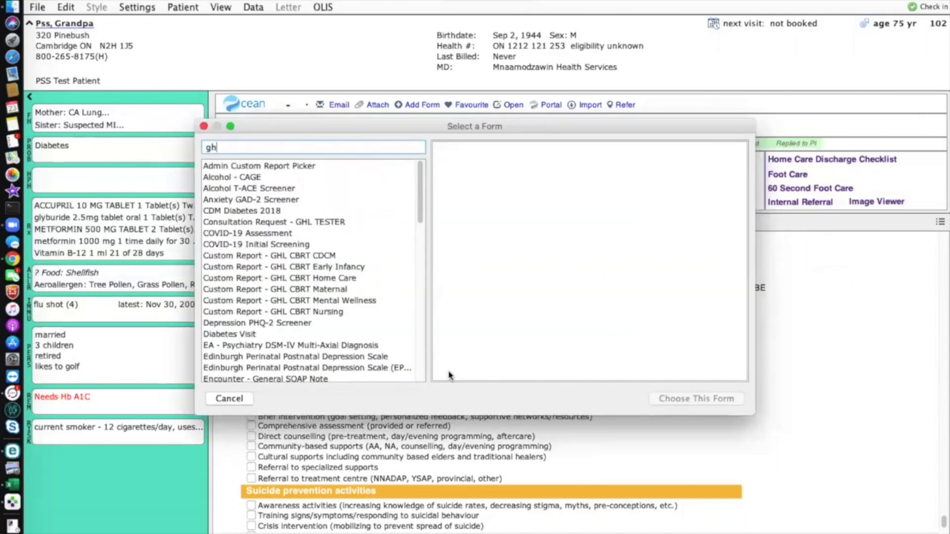
pyautogui.write('l')
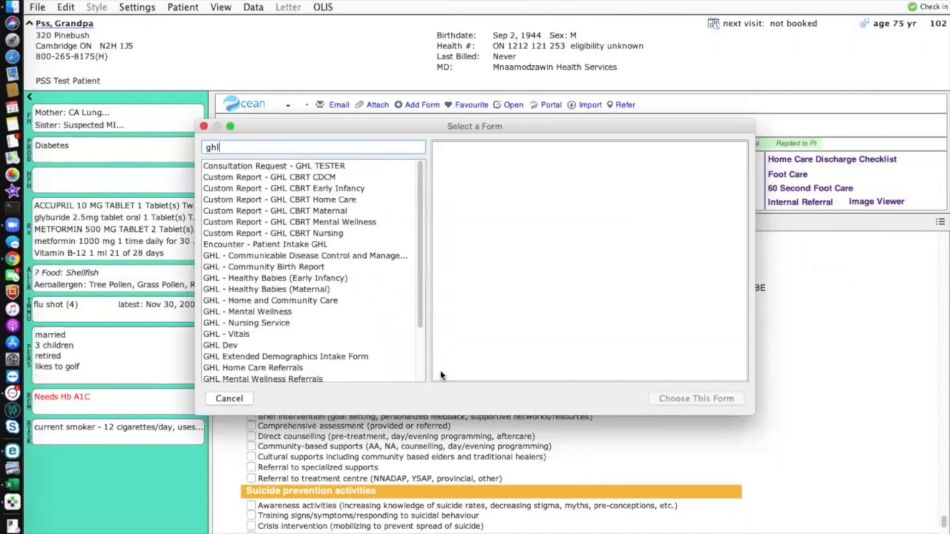
pyautogui.doubleClick(276, 311)
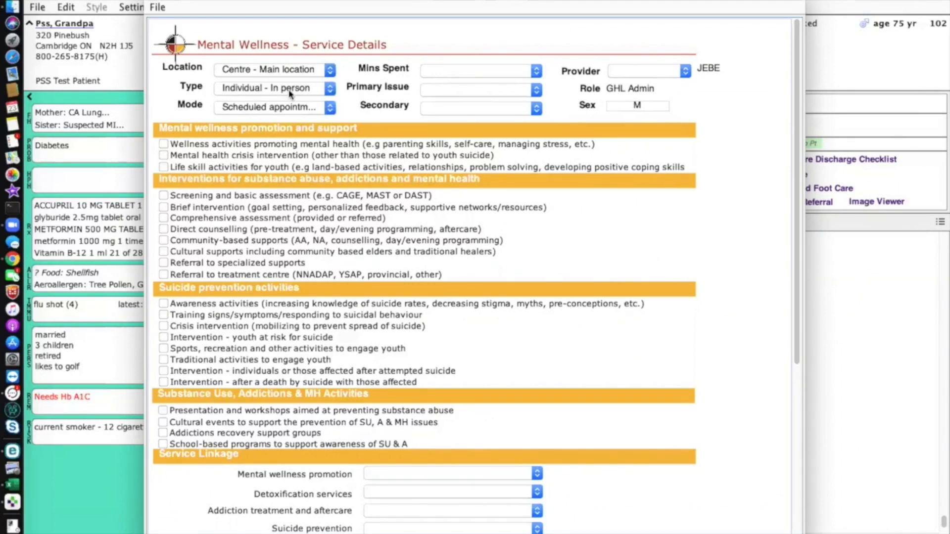
# Look through the available service Type and Mode options without changing either selection
pyautogui.click(326, 88)
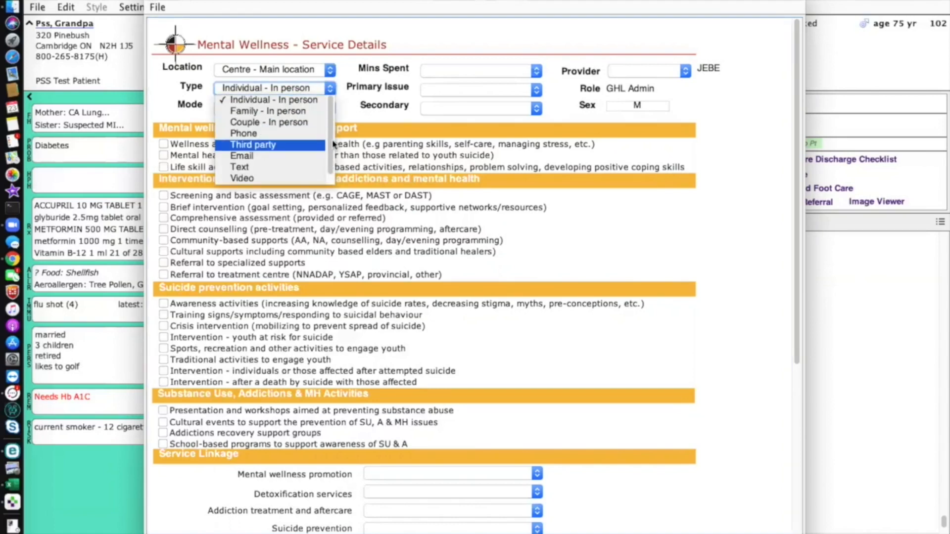
pyautogui.click(491, 140)
pyautogui.click(316, 107)
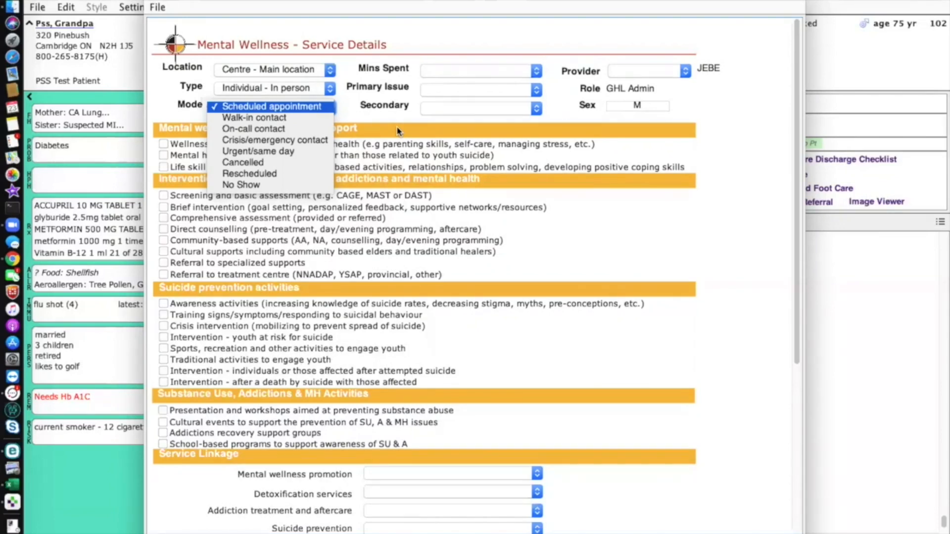
pyautogui.click(537, 61)
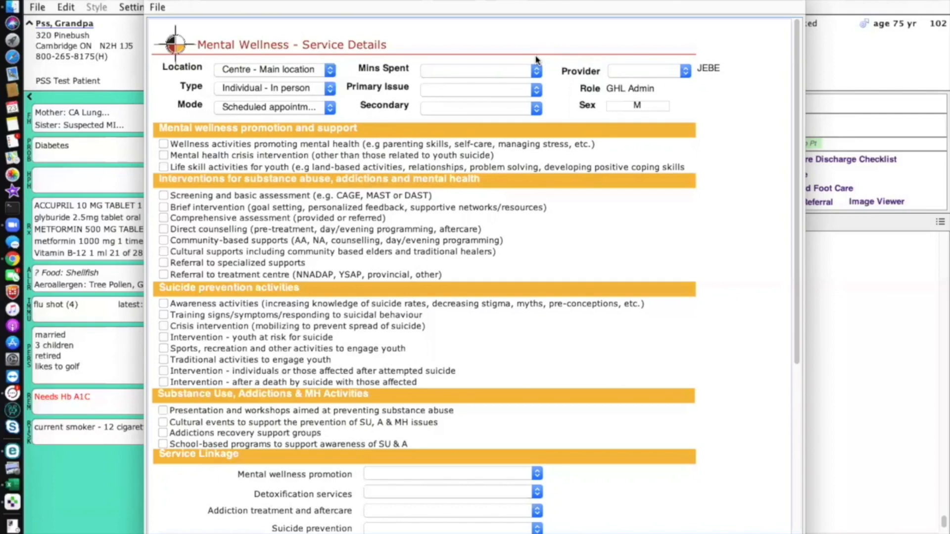
# Look through the available Primary Issue and Secondary issue options, leaving both fields blank
pyautogui.click(526, 90)
pyautogui.scroll(-3, 508, 157)
pyautogui.scroll(-12, 508, 157)
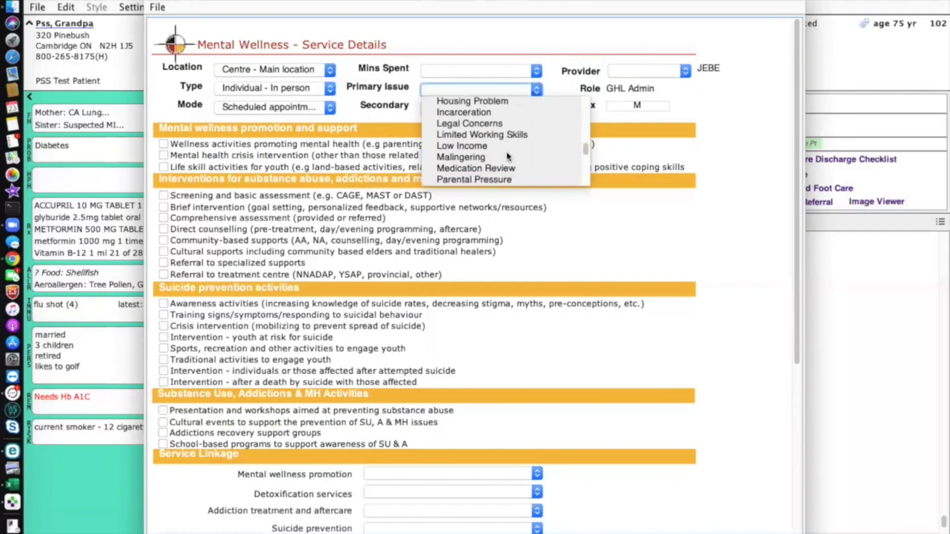
pyautogui.scroll(-8, 508, 157)
pyautogui.scroll(15, 508, 157)
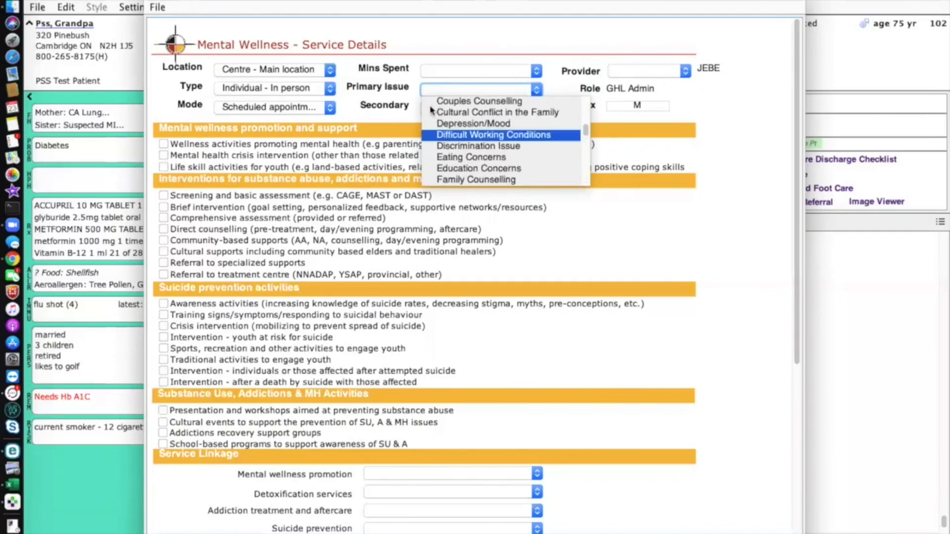
pyautogui.click(410, 103)
pyautogui.click(443, 109)
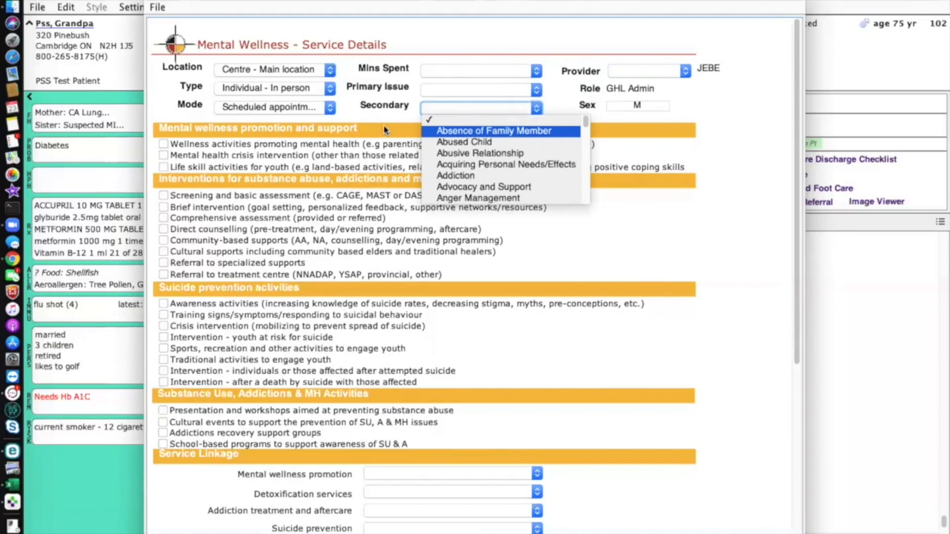
pyautogui.click(587, 20)
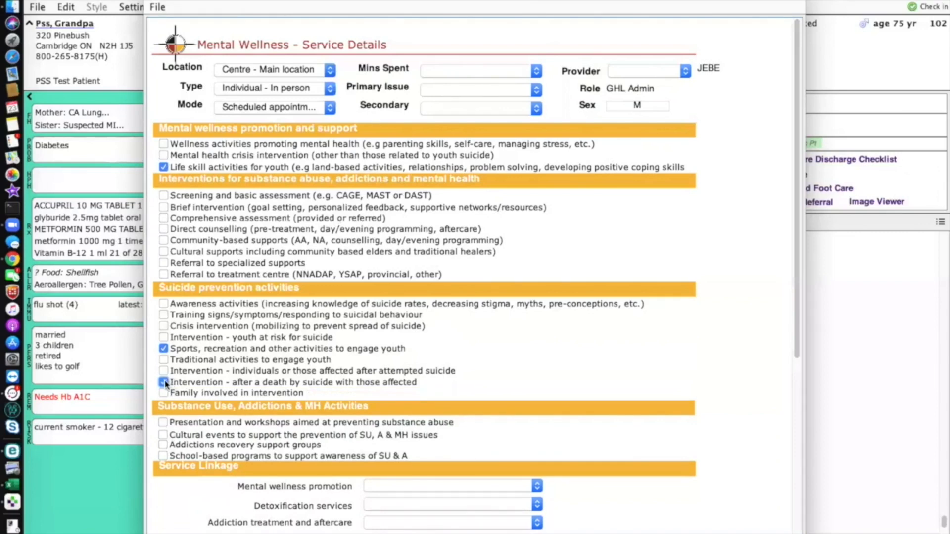
# Toggle "Intervention - after a death by suicide with those affected" to check its dependent family involvement option, leaving it unselected
pyautogui.click(164, 383)
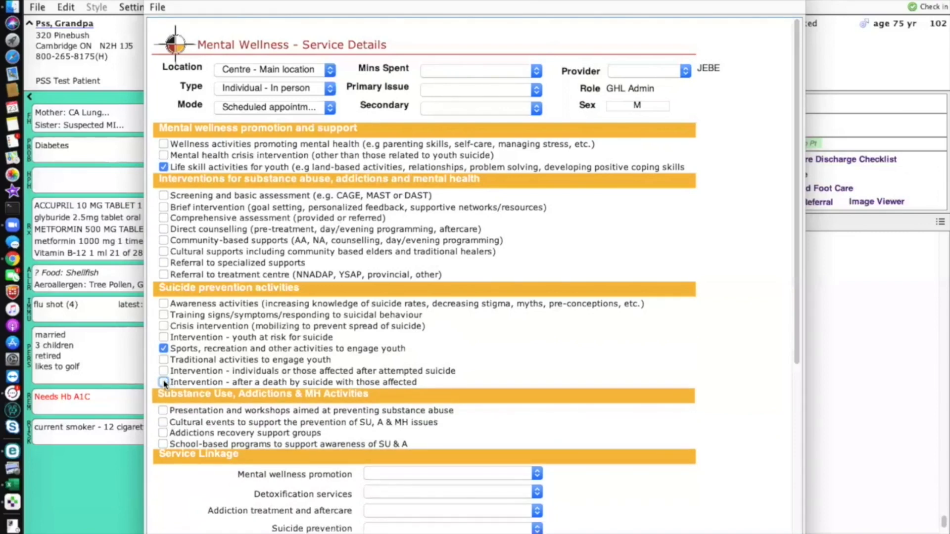
pyautogui.click(164, 383)
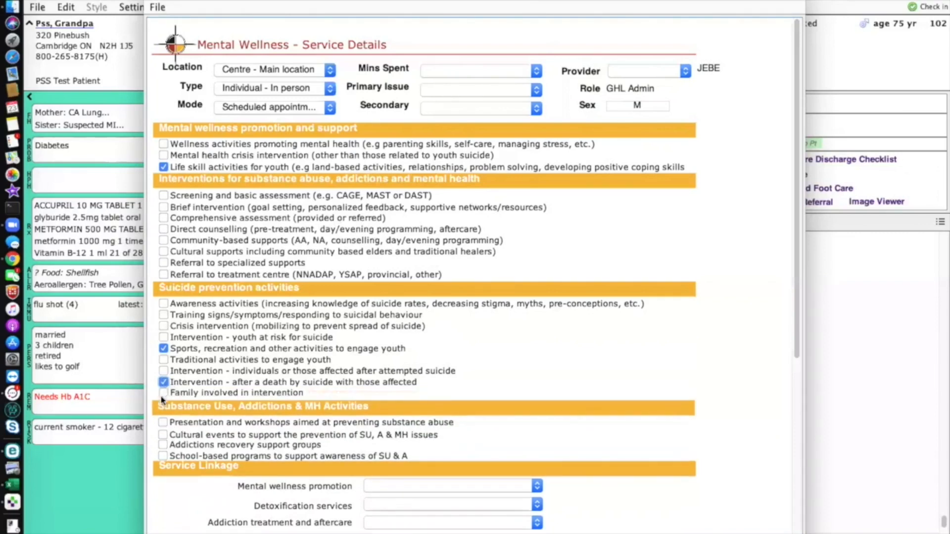
pyautogui.click(164, 383)
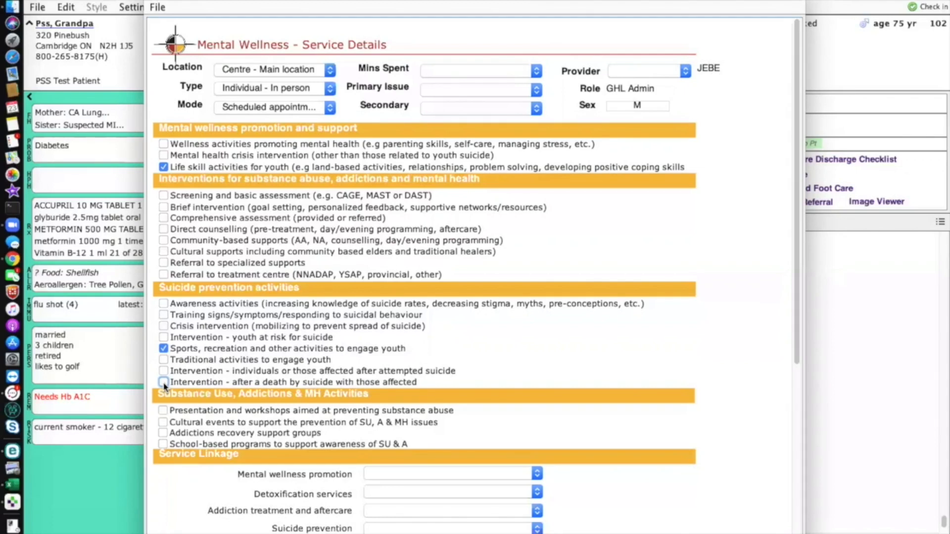
# Look through the organizations available for Mental wellness promotion under Service Linkage, leaving the field blank
pyautogui.scroll(-5, 203, 379)
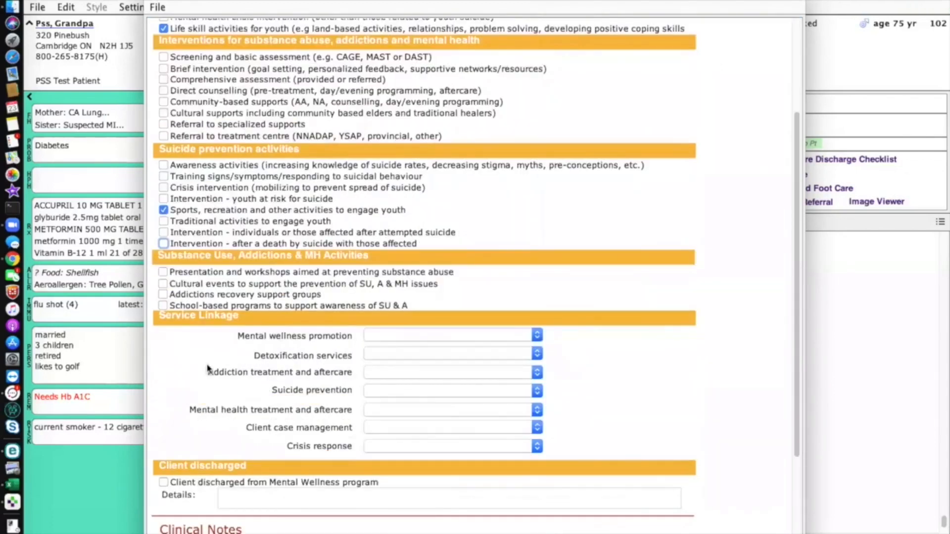
pyautogui.scroll(-2, 208, 371)
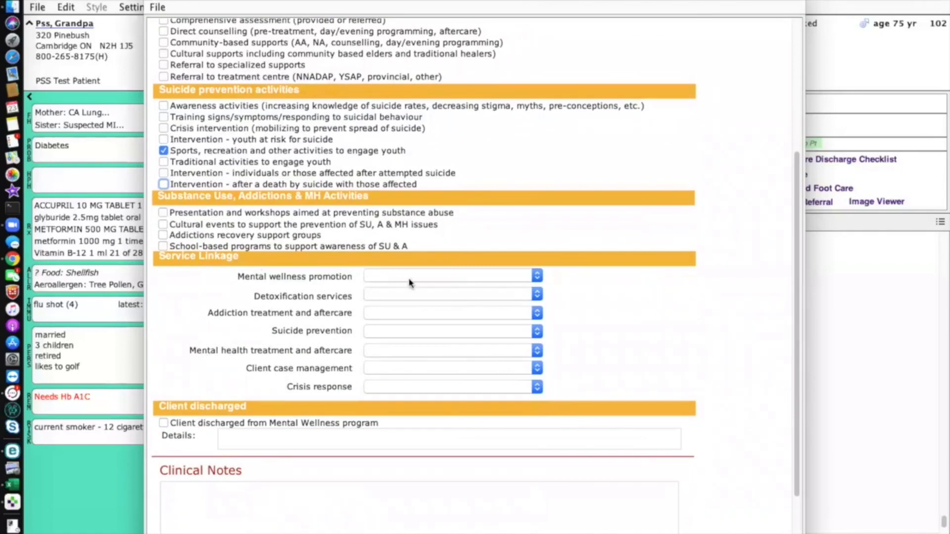
pyautogui.click(536, 275)
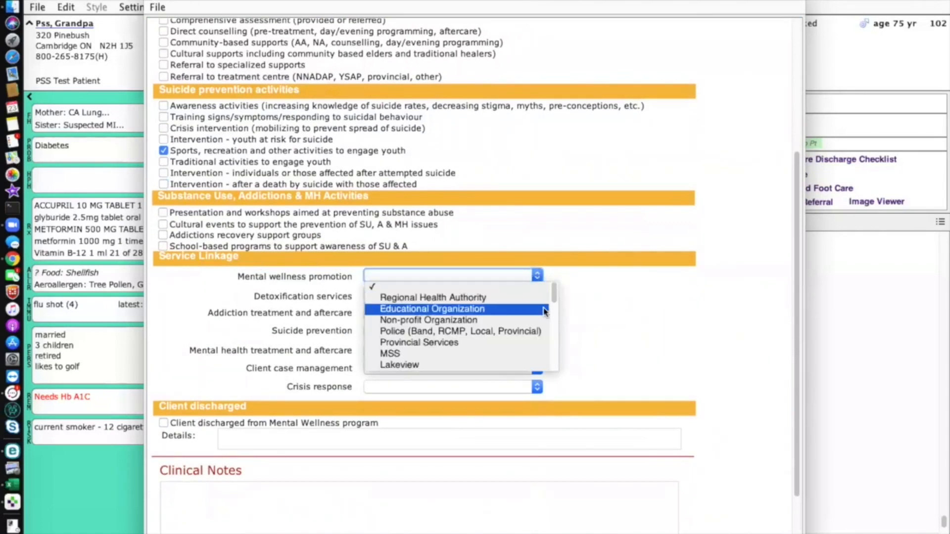
pyautogui.scroll(-1, 527, 333)
pyautogui.scroll(-2, 527, 333)
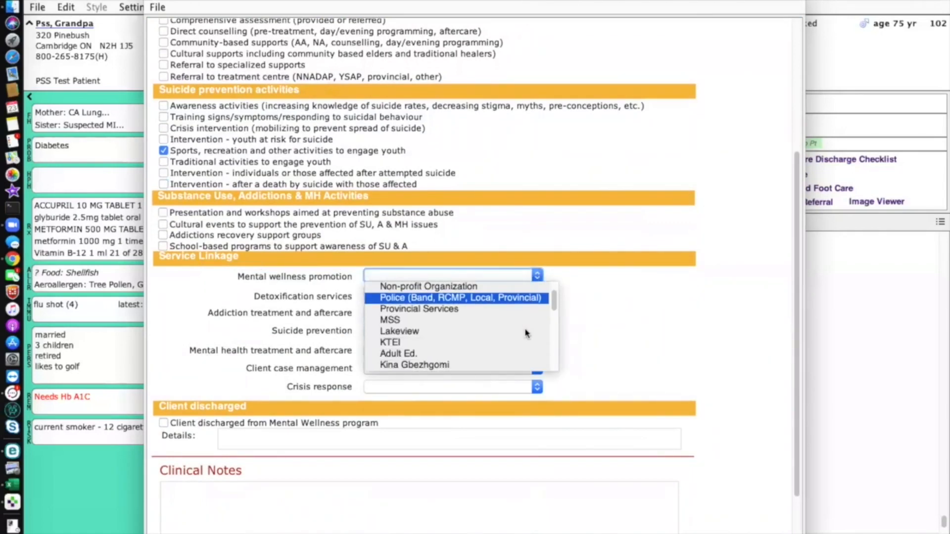
pyautogui.scroll(-6, 527, 333)
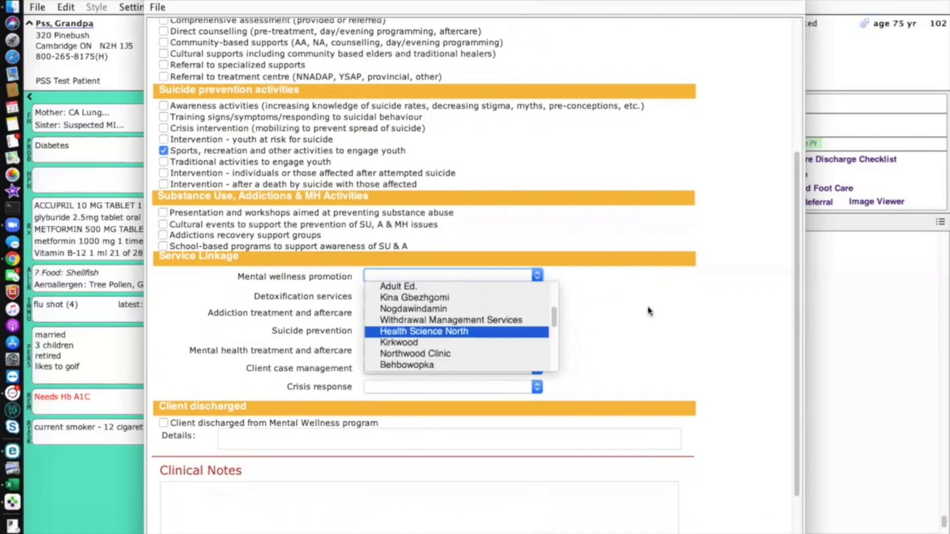
pyautogui.click(650, 311)
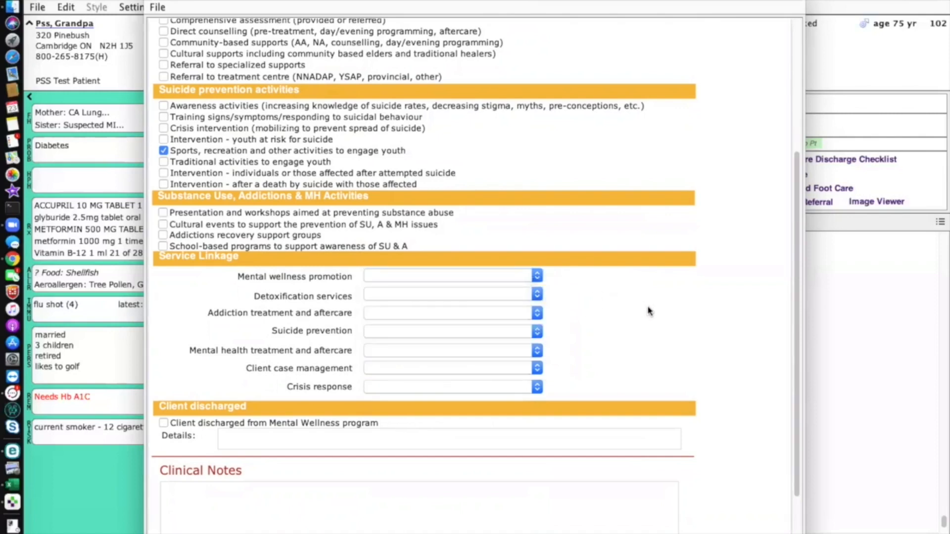
# Look through the organizations available for Suicide prevention linkage, leave it blank, and view the Client discharged and Clinical Notes sections
pyautogui.click(421, 335)
pyautogui.scroll(-6, 448, 386)
pyautogui.scroll(-15, 449, 388)
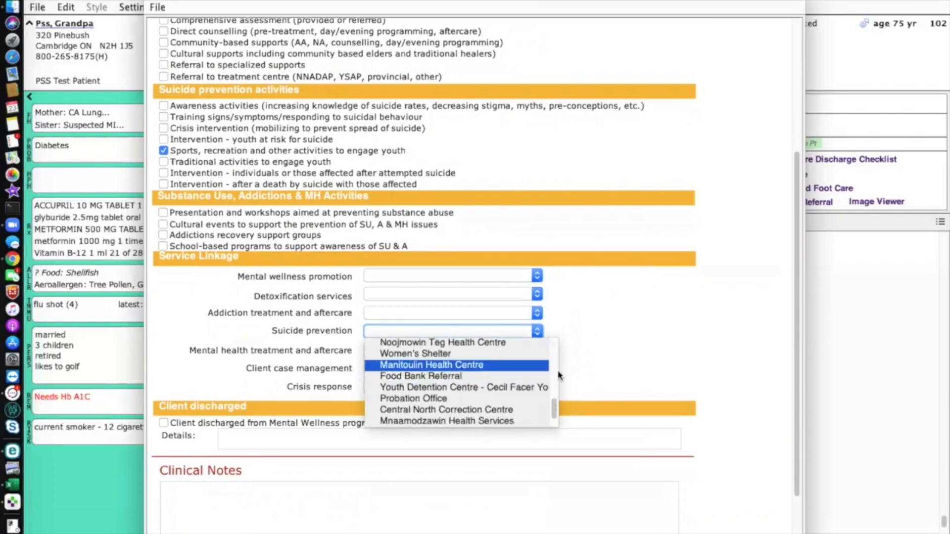
pyautogui.click(713, 351)
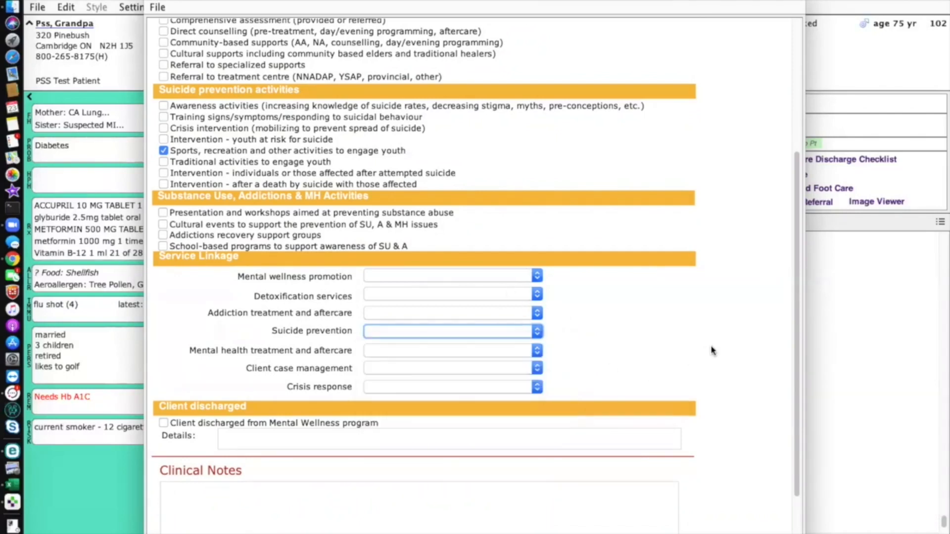
pyautogui.scroll(-3, 628, 367)
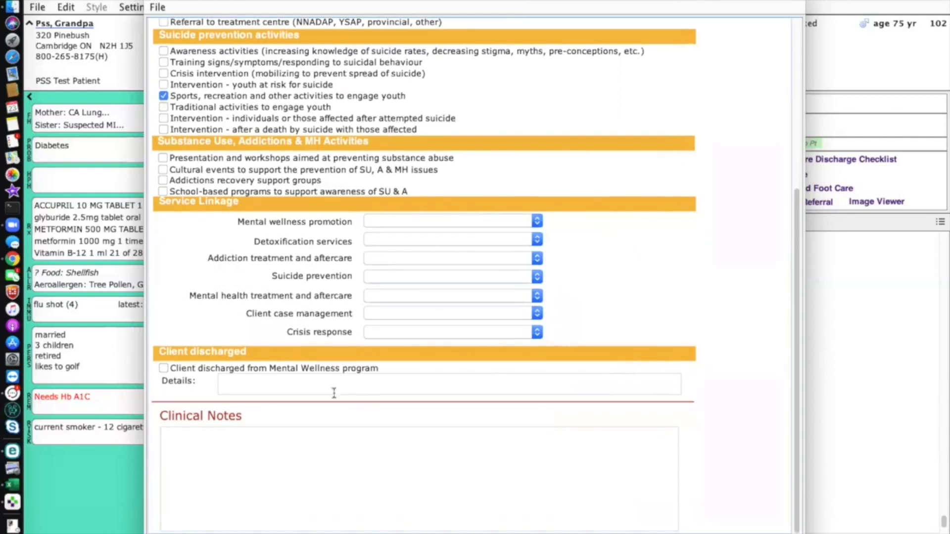
# Mark the client as discharged from the Mental Wellness program and activate the discharge Details field
pyautogui.click(164, 370)
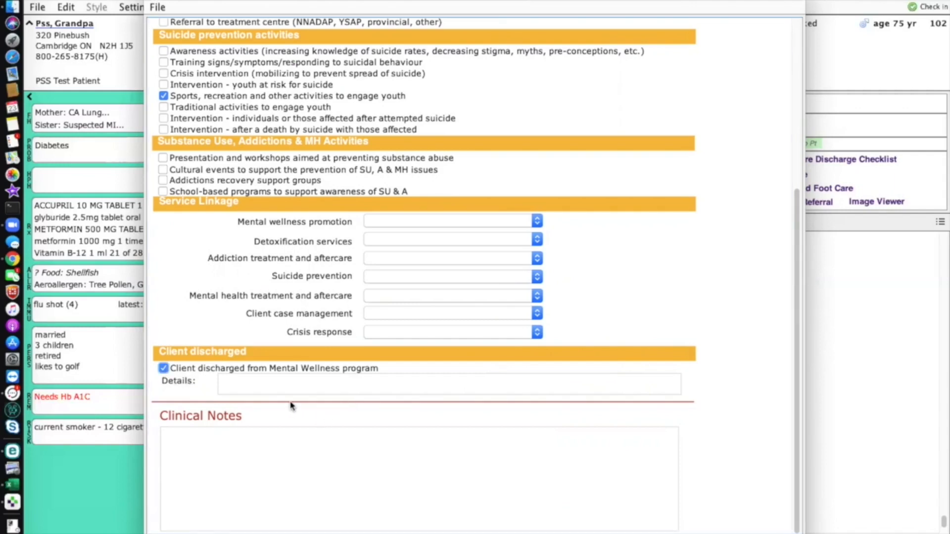
pyautogui.click(296, 384)
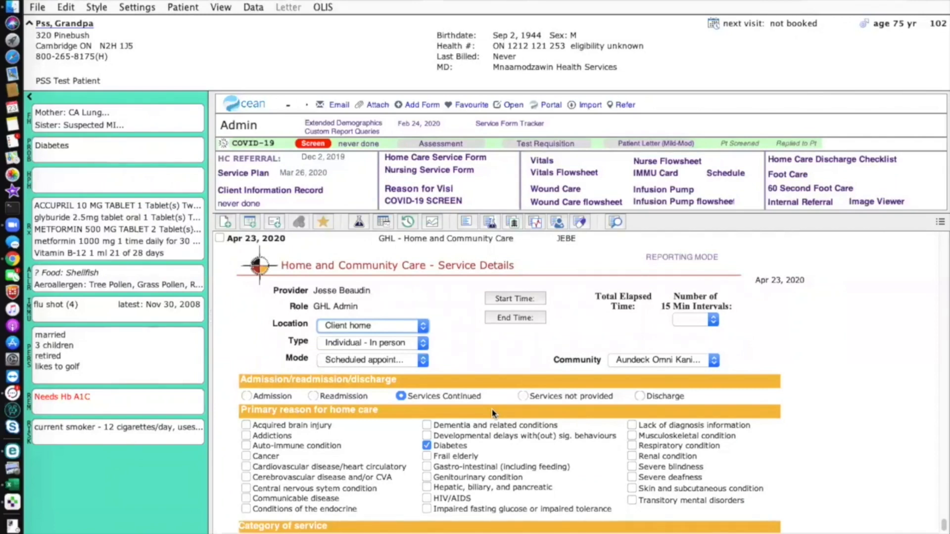
# Set the Home and Community Care form's status to Admission and look through its Client type, Source of referral and Category of service sections
pyautogui.scroll(-1, 493, 413)
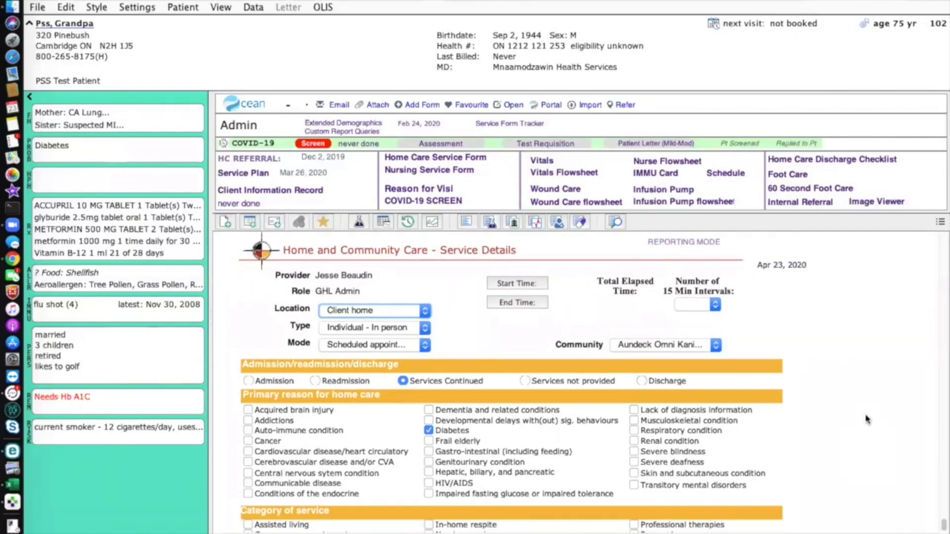
pyautogui.scroll(-2, 575, 441)
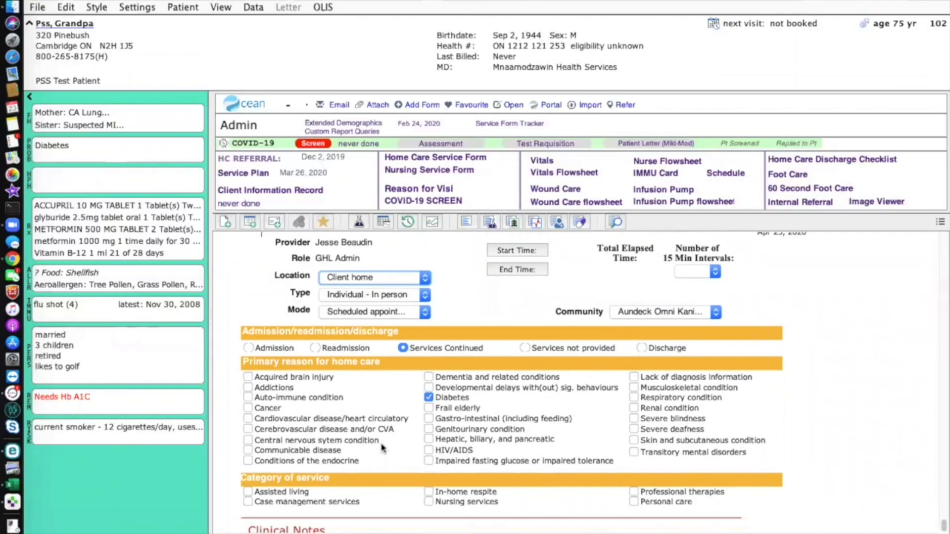
pyautogui.click(263, 353)
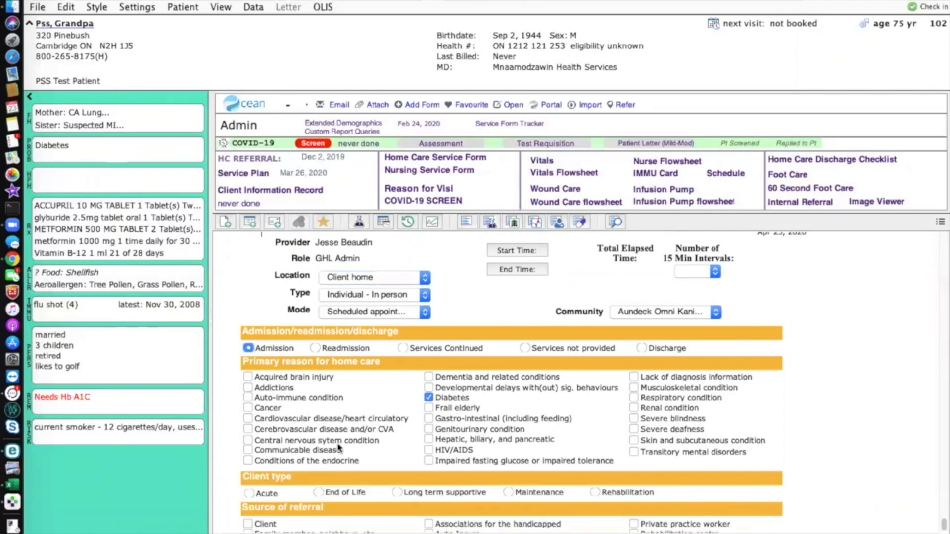
pyautogui.scroll(-6, 339, 450)
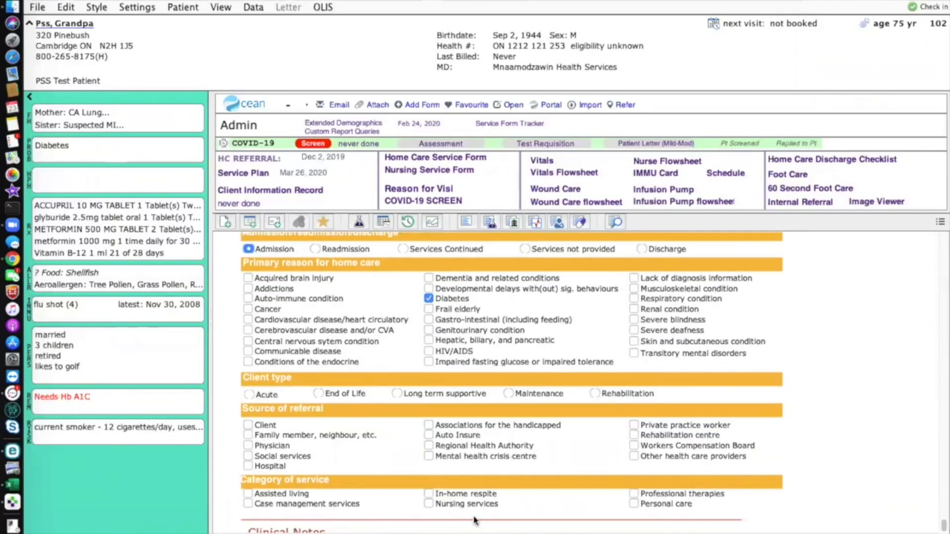
pyautogui.scroll(-1, 840, 336)
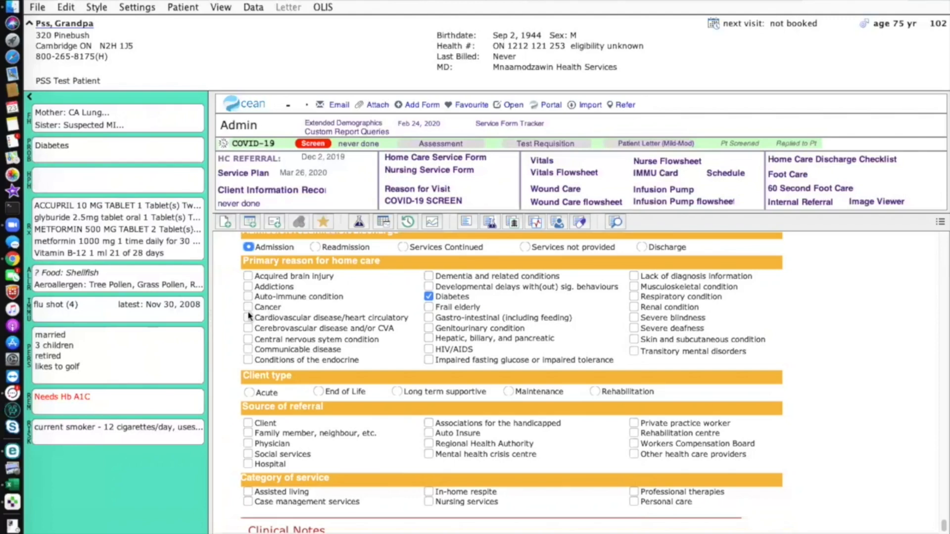
# Search the available forms for "report" and open Custom Report - GHL CBRT Mental Wellness
pyautogui.moveTo(248, 316)
pyautogui.press('F2')
pyautogui.press('F2')
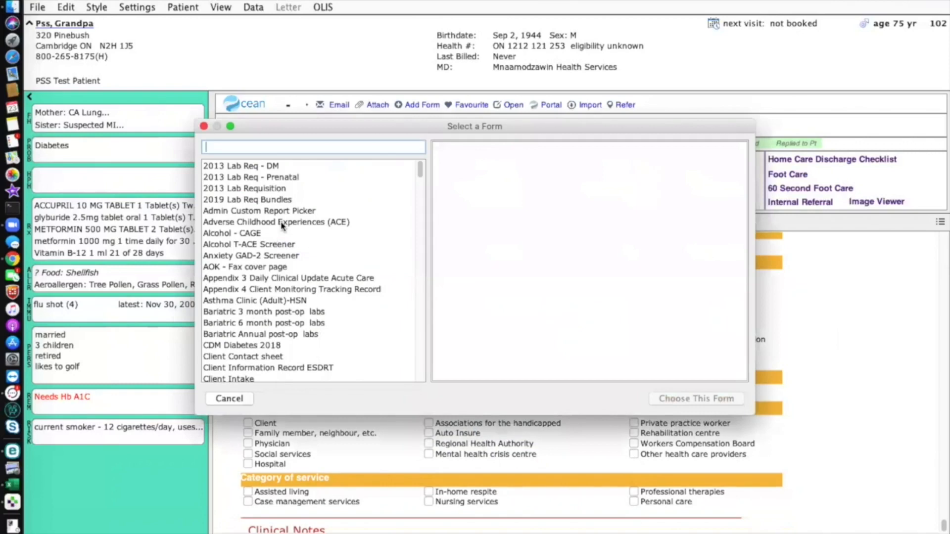
pyautogui.write('report')
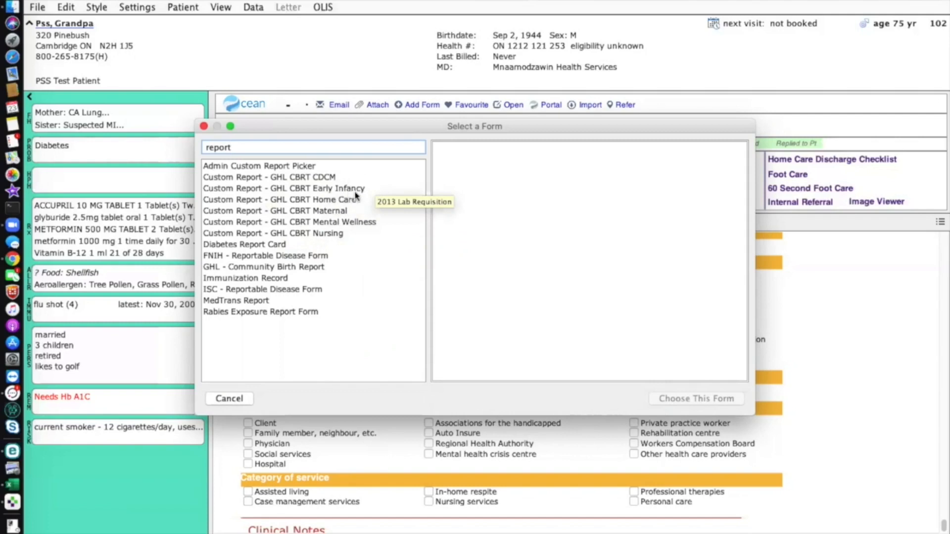
pyautogui.doubleClick(362, 222)
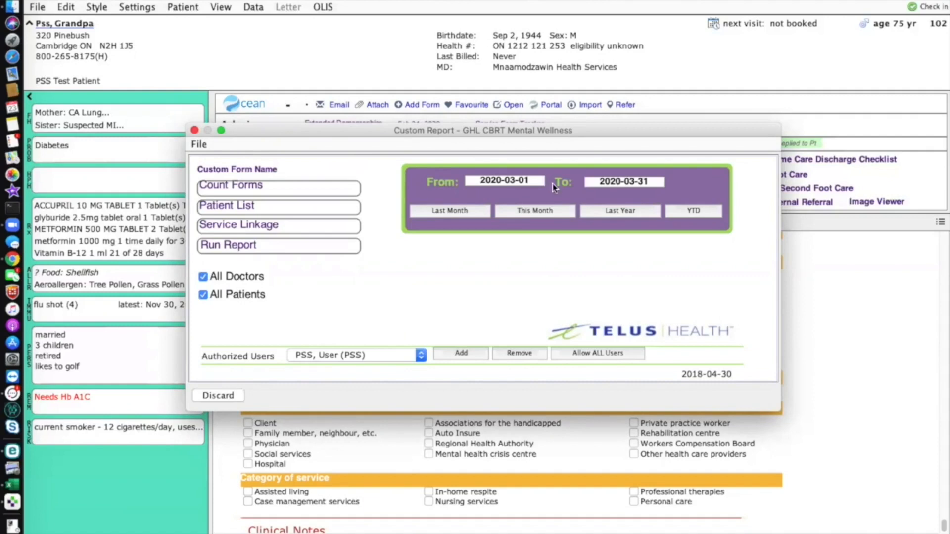
# Set the Mental Wellness custom report's period from 2019-04-01 to 2020-03-31
pyautogui.click(516, 183)
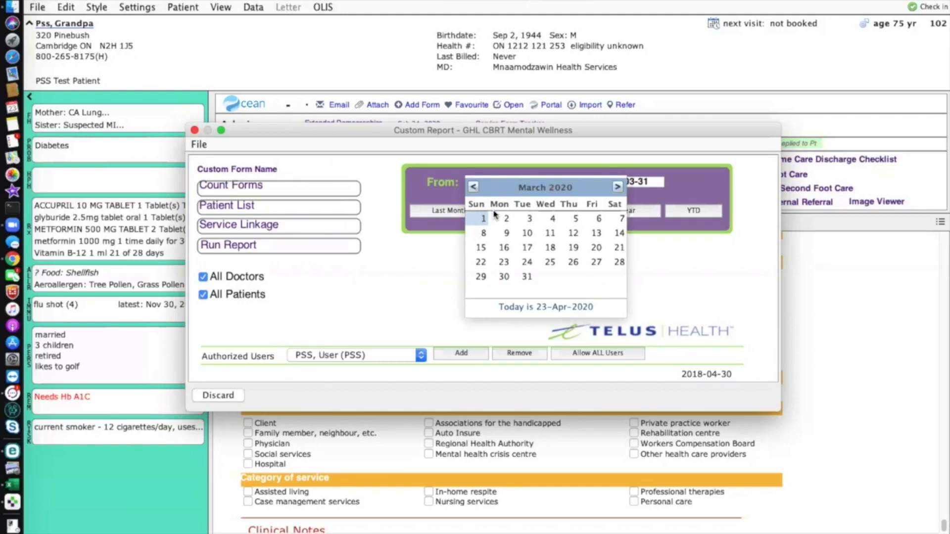
pyautogui.click(474, 188)
pyautogui.click(474, 188)
pyautogui.click(474, 188)
pyautogui.click(473, 187)
pyautogui.click(474, 187)
pyautogui.click(474, 187)
pyautogui.click(473, 187)
pyautogui.click(474, 187)
pyautogui.click(473, 187)
pyautogui.click(474, 187)
pyautogui.click(474, 187)
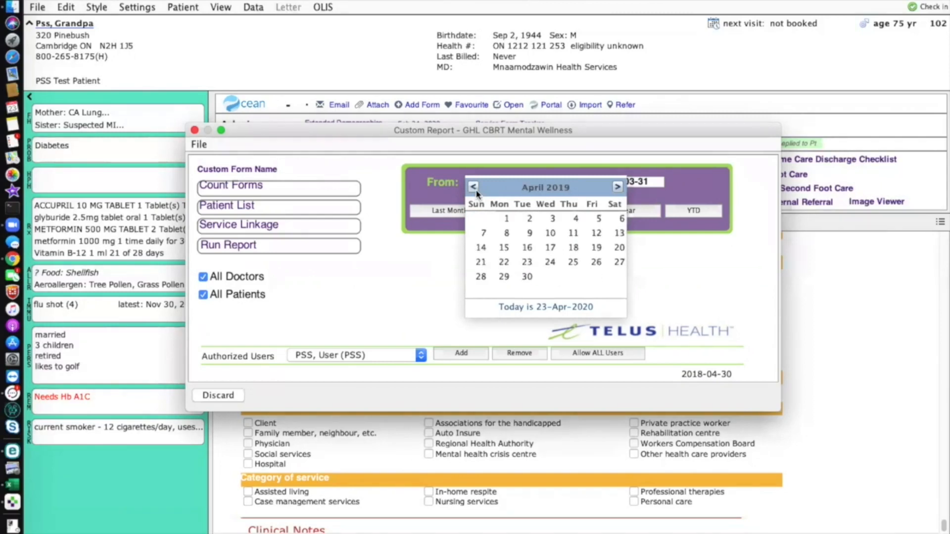
pyautogui.click(506, 218)
pyautogui.click(611, 181)
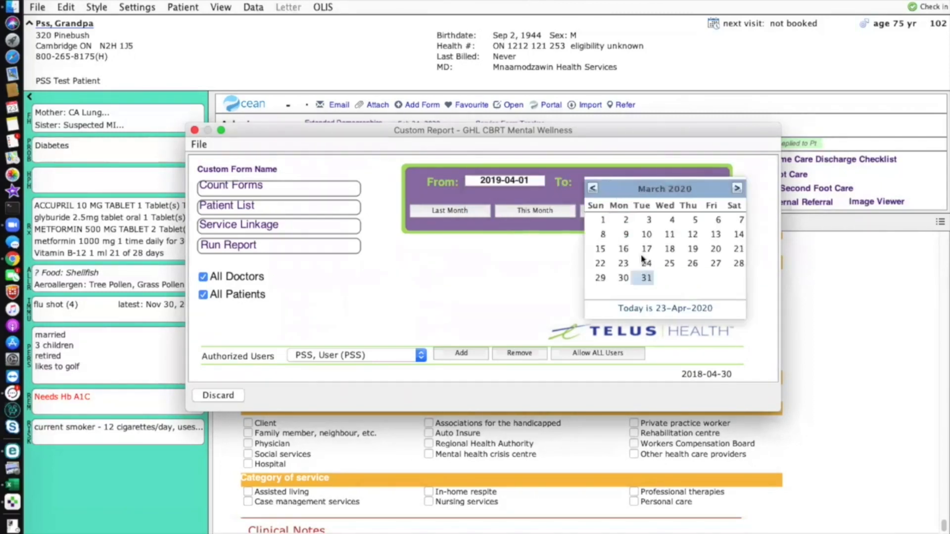
pyautogui.click(647, 277)
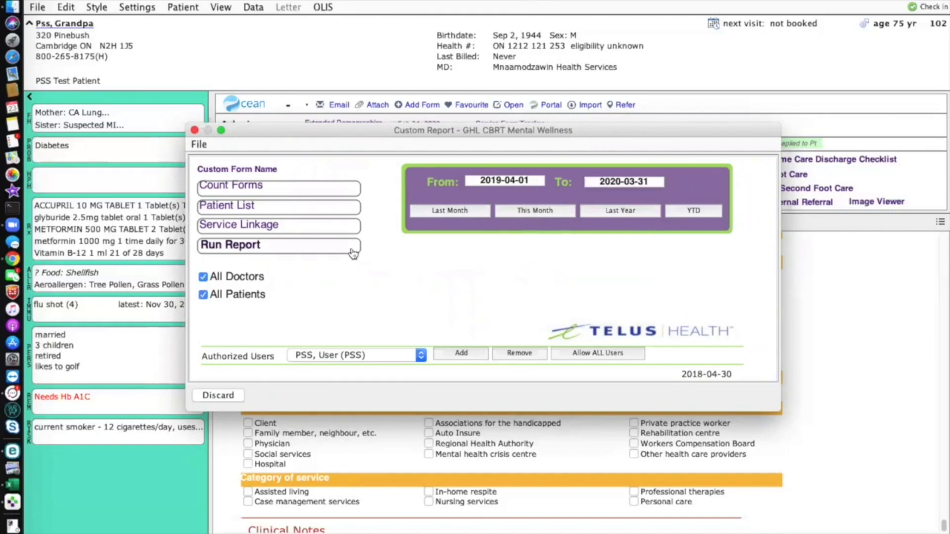
# Run the Mental Wellness report and export the resulting list to the Desktop as "test data"
pyautogui.click(244, 248)
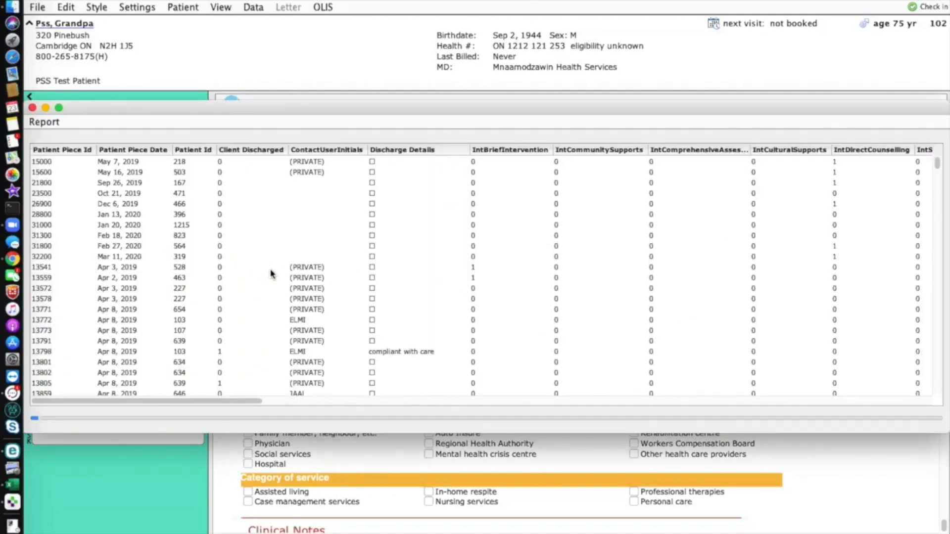
pyautogui.scroll(-20, 272, 273)
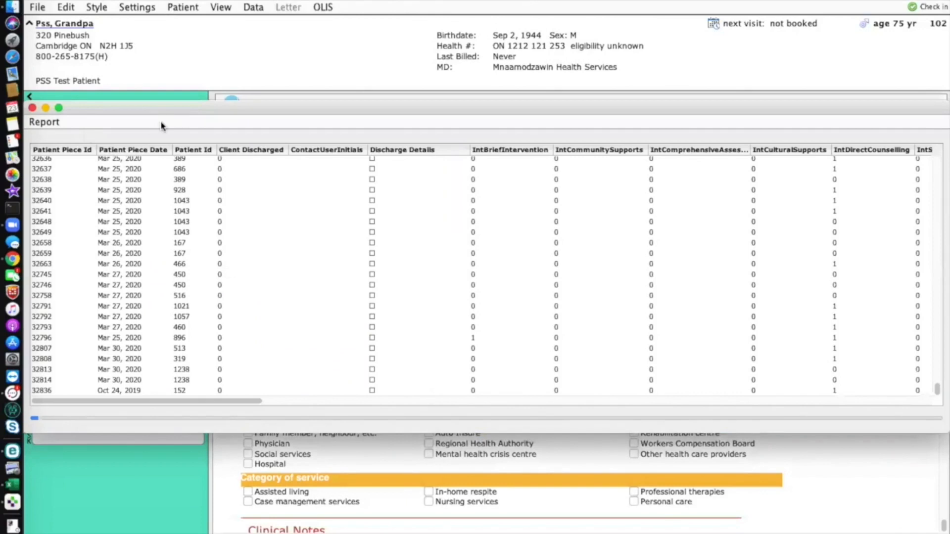
pyautogui.click(51, 124)
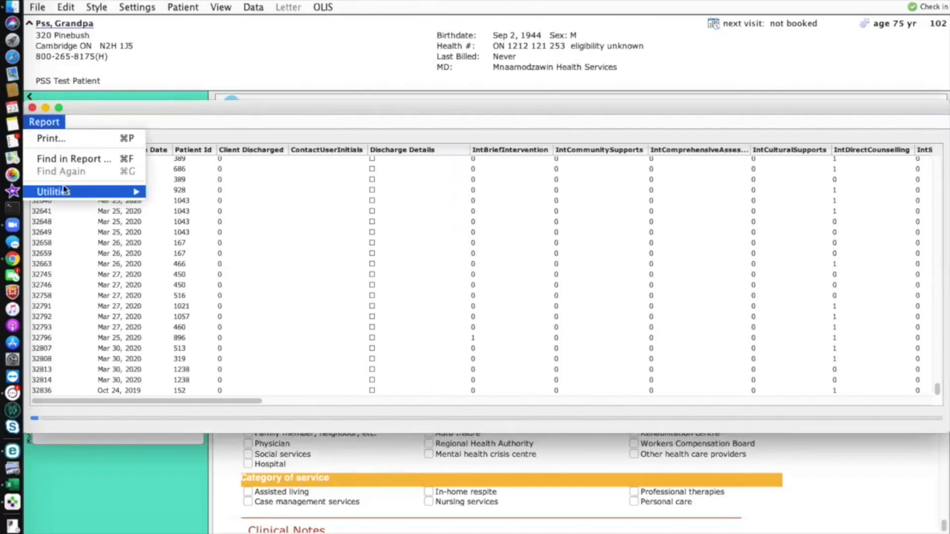
pyautogui.moveTo(66, 192)
pyautogui.click(174, 206)
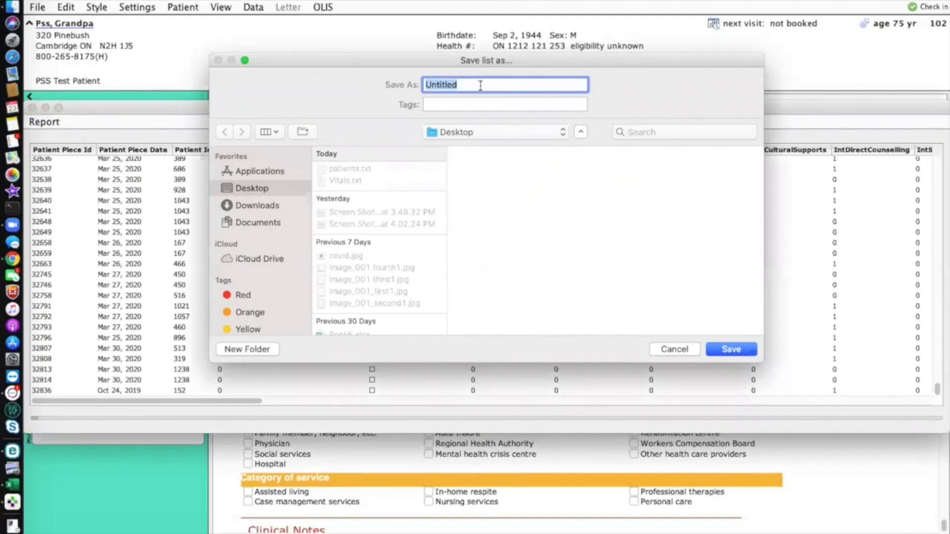
pyautogui.write('test data')
pyautogui.press('Return')
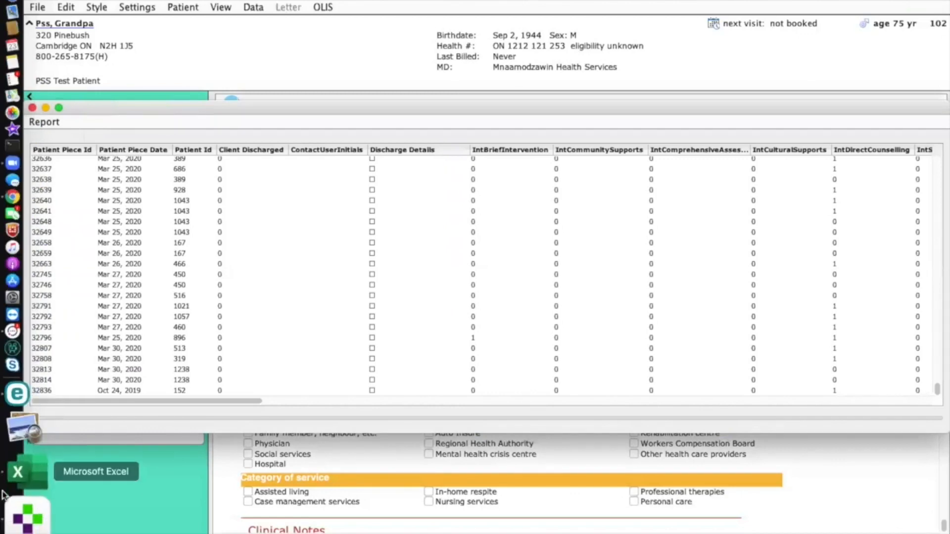
# Switch to Microsoft Excel and import test data.txt from the Desktop as delimited text into the existing sheet at cell A1
pyautogui.click(13, 471)
pyautogui.click(267, 5)
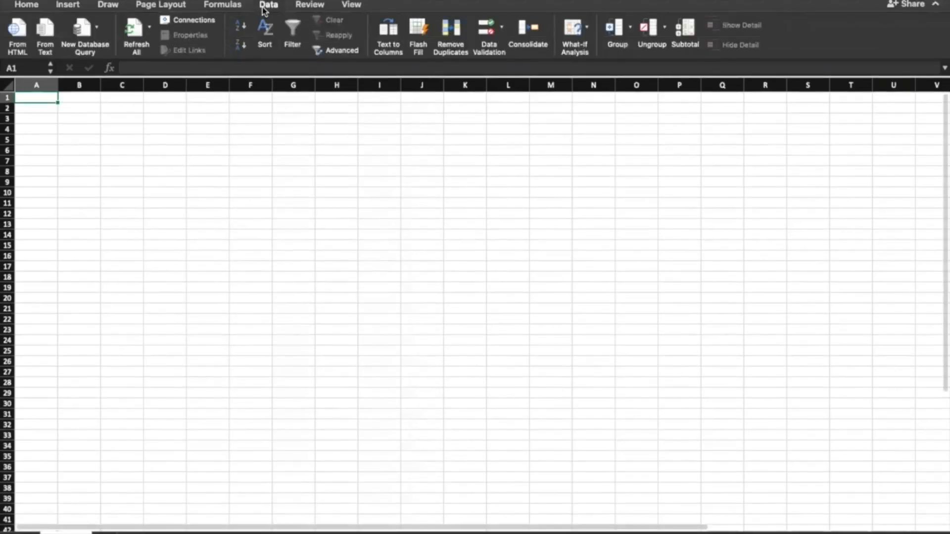
pyautogui.click(44, 37)
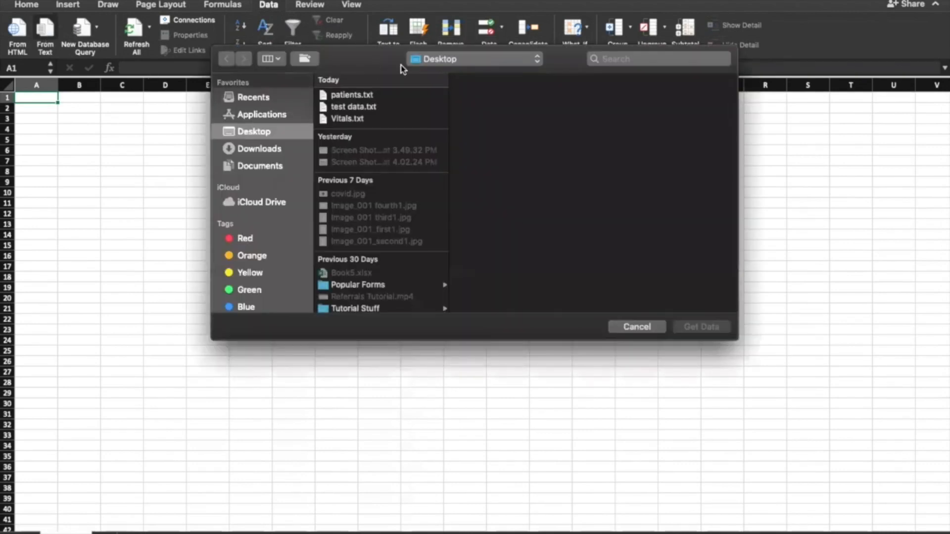
pyautogui.click(380, 108)
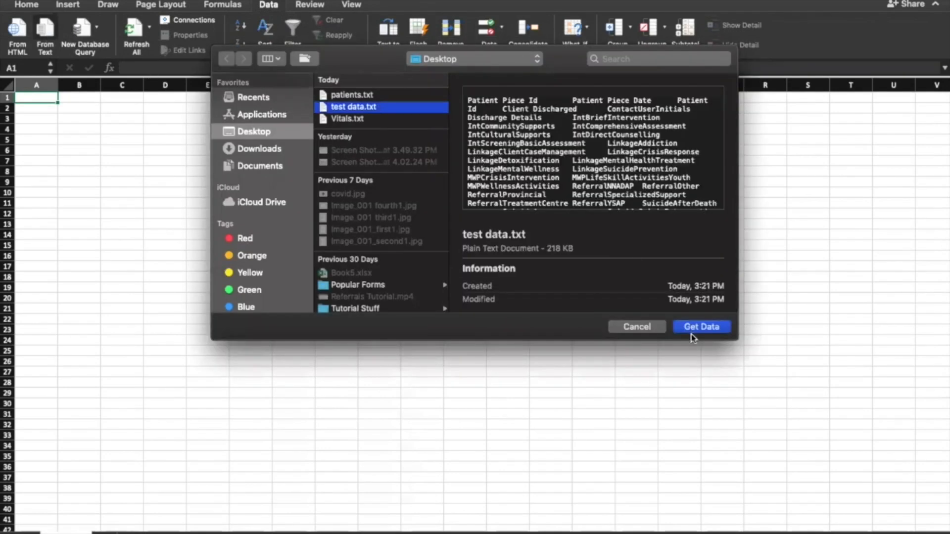
pyautogui.click(691, 328)
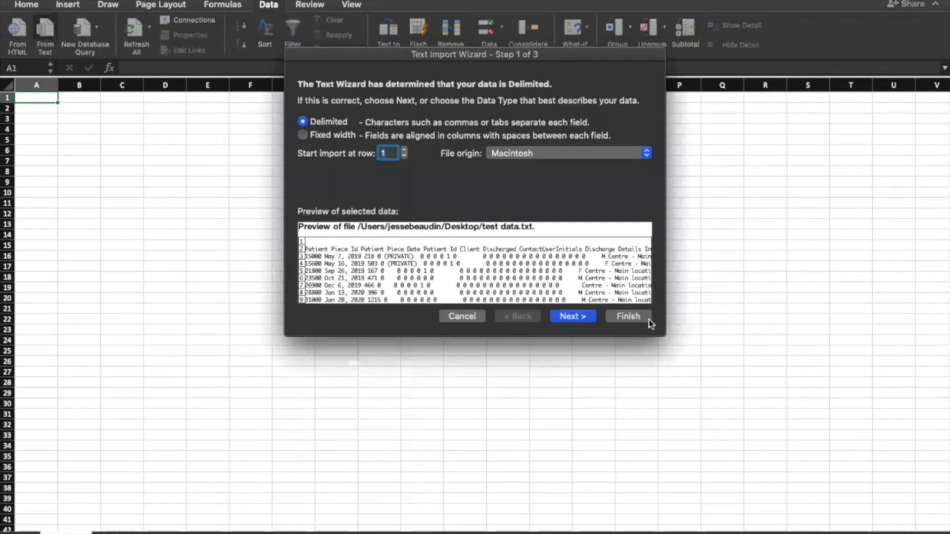
pyautogui.click(633, 317)
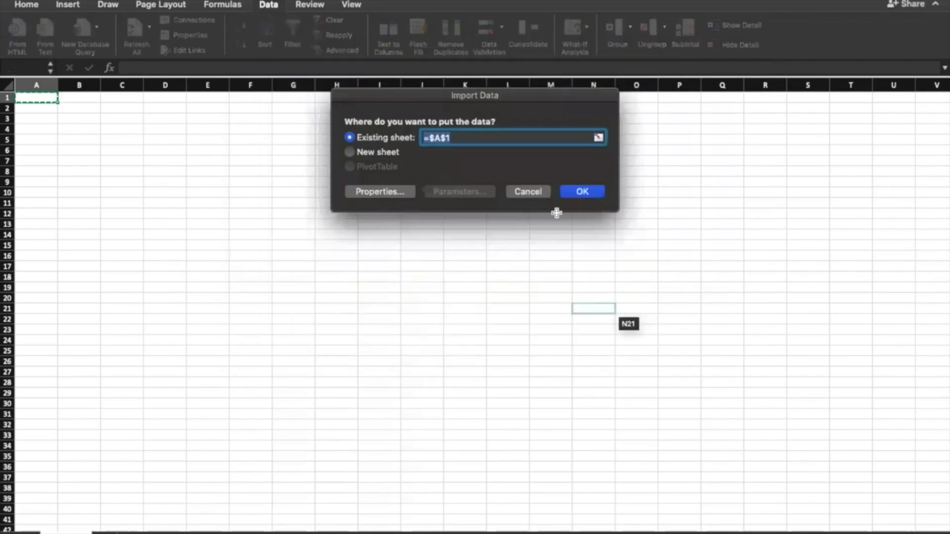
pyautogui.click(581, 192)
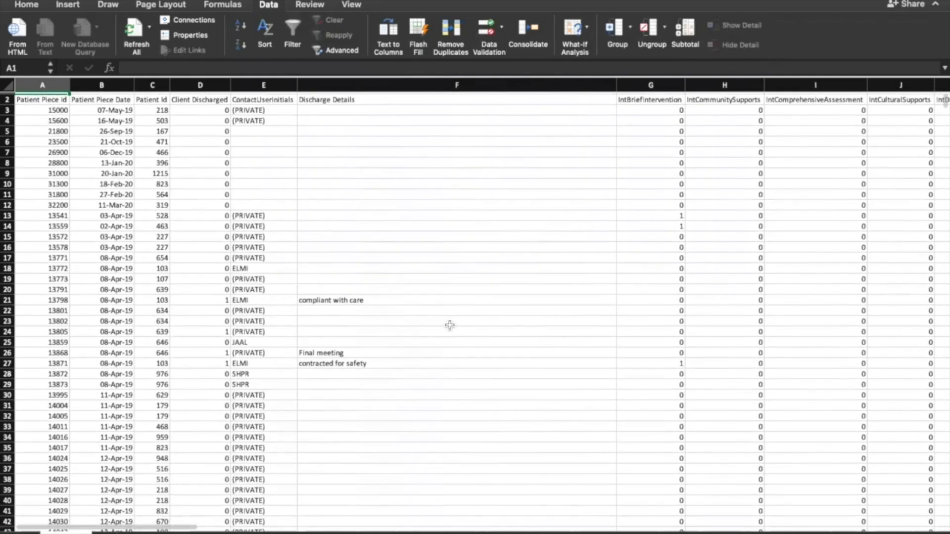
# Look through the imported report's rows and columns, from the patient and discharge fields across the intervention columns
pyautogui.hscroll(6, 420, 318)
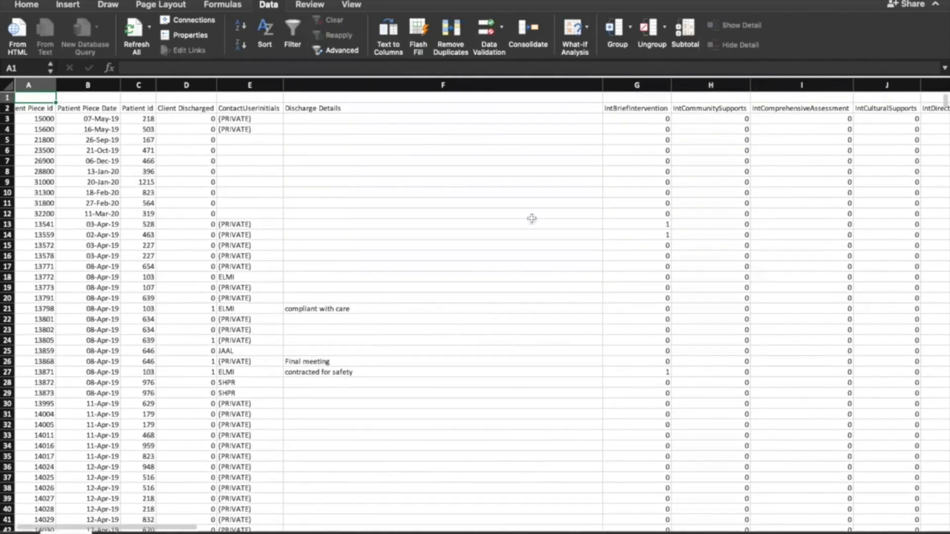
pyautogui.hscroll(10, 532, 218)
pyautogui.scroll(-20, 531, 218)
pyautogui.hscroll(-15, 531, 218)
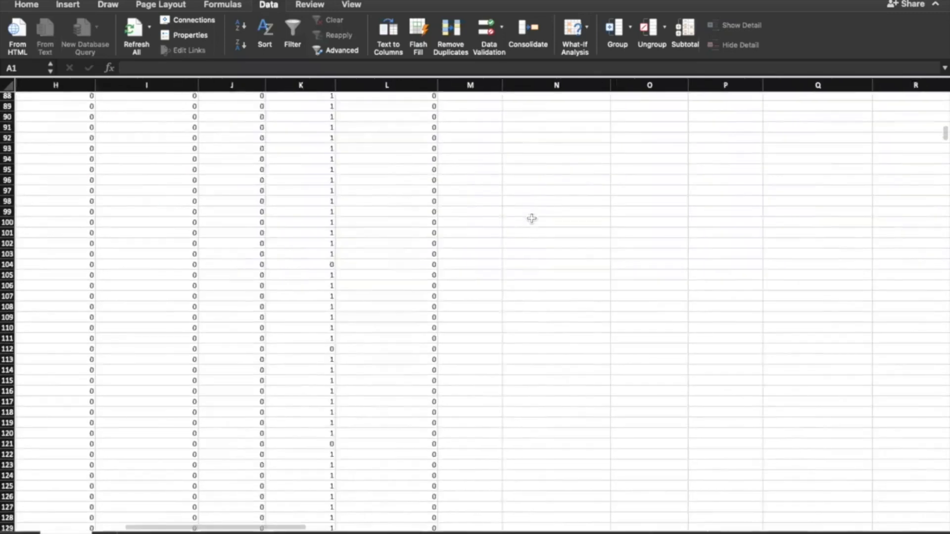
pyautogui.scroll(-20, 531, 218)
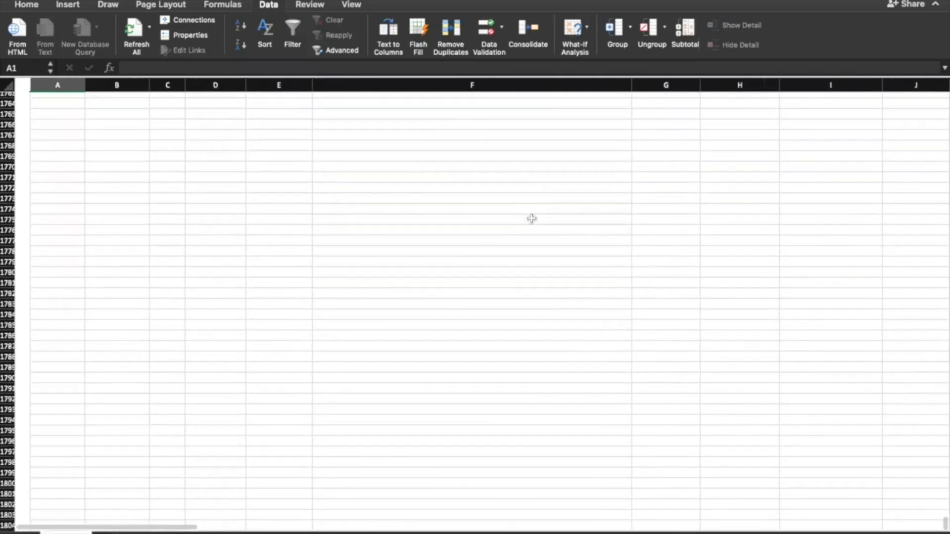
pyautogui.scroll(20, 531, 219)
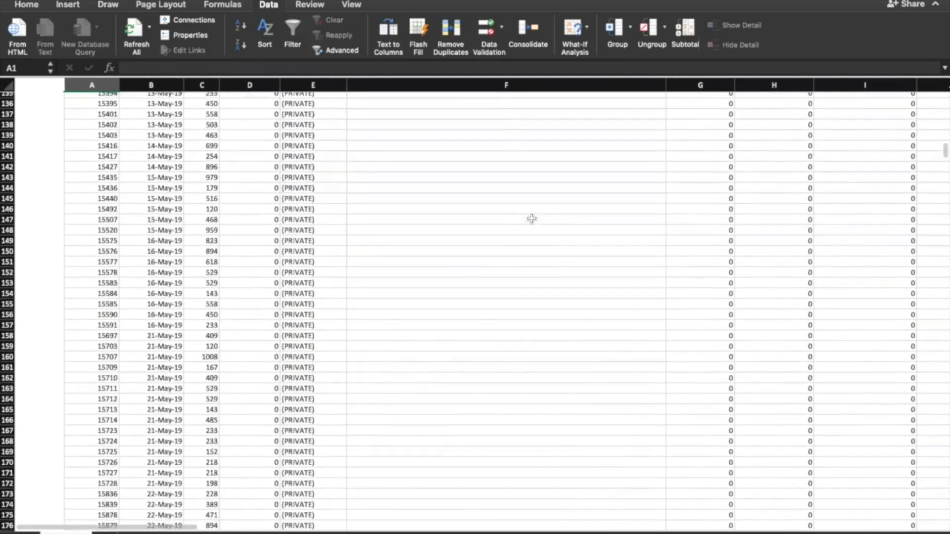
pyautogui.scroll(20, 532, 218)
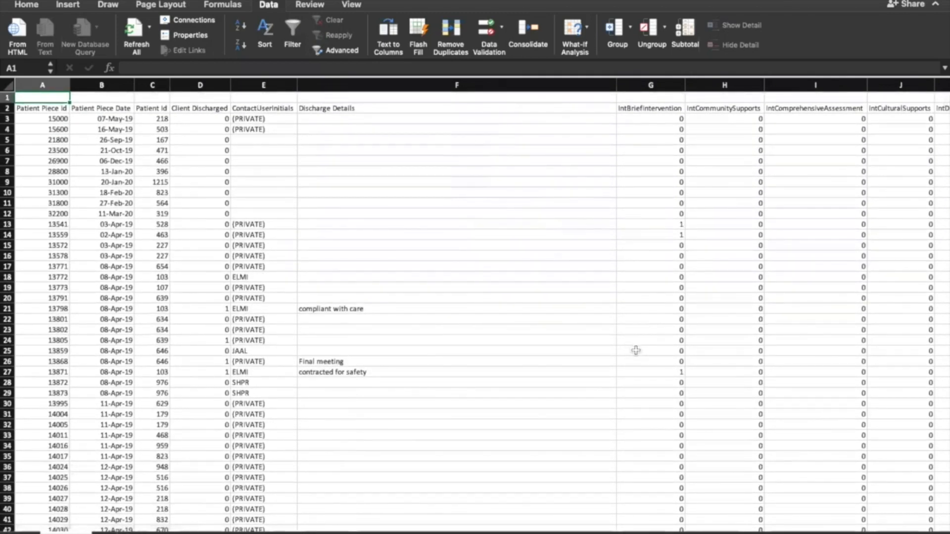
pyautogui.hscroll(5, 636, 351)
pyautogui.hscroll(3, 636, 350)
pyautogui.hscroll(-6, 636, 351)
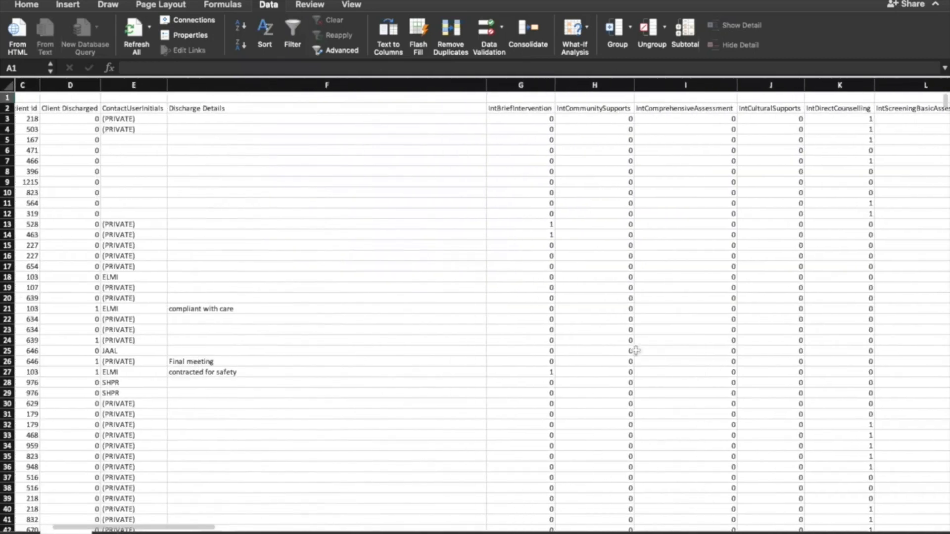
pyautogui.hotkey('ctrl', 'Left')
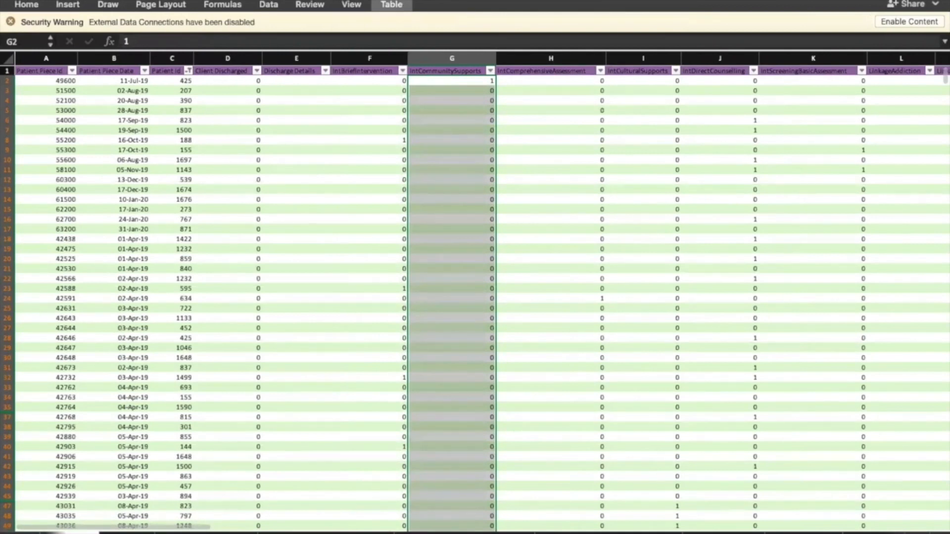
# Examine the raw report data sheet in the prepared workbook and compare it with the formatted, filterable table sheet
pyautogui.click(12, 533)
pyautogui.click(66, 533)
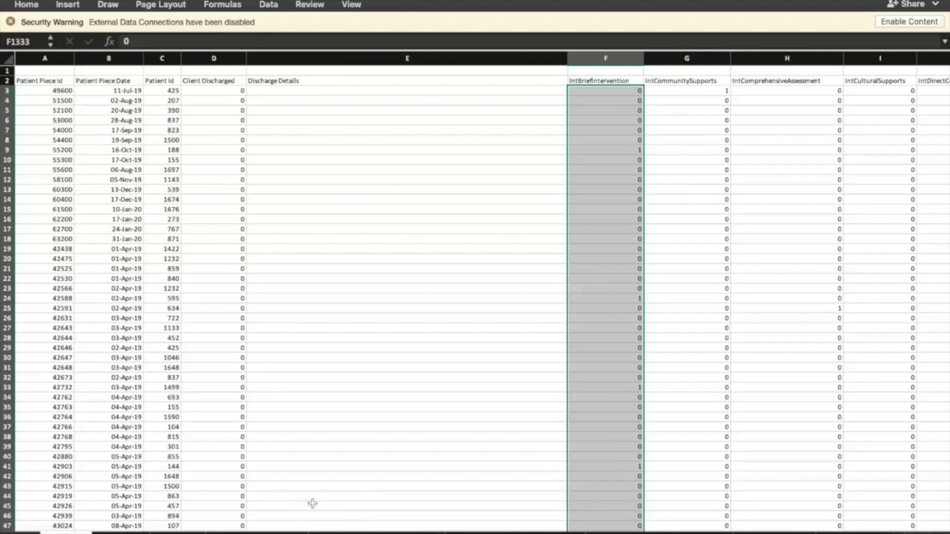
pyautogui.click(410, 299)
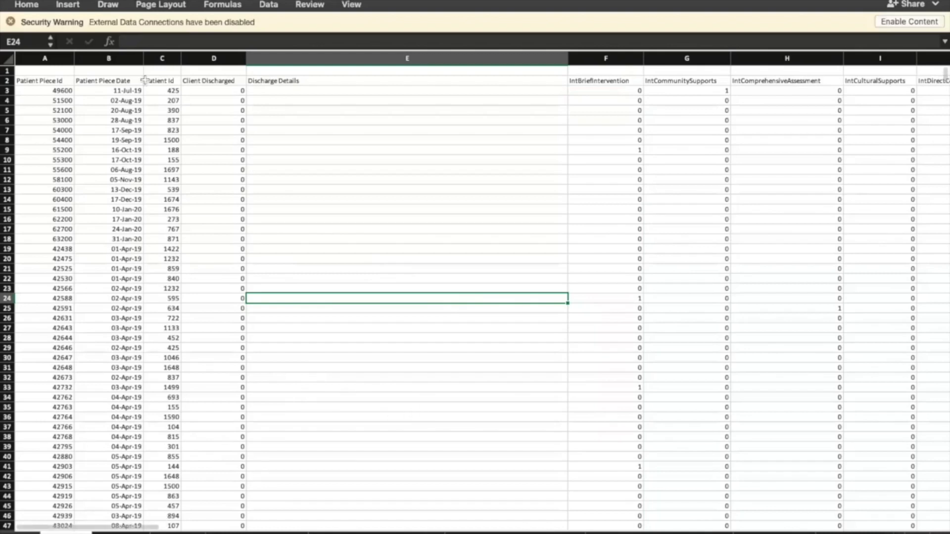
pyautogui.scroll(-4, 400, 431)
pyautogui.scroll(-2, 401, 432)
pyautogui.scroll(5, 401, 431)
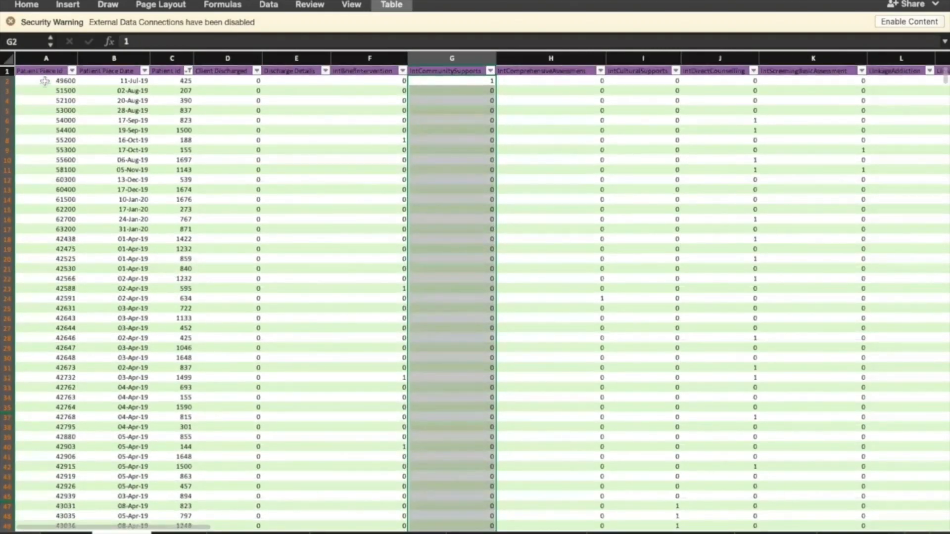
# Check the rows of the formatted table sheet against the same rows in the raw data sheet
pyautogui.click(44, 81)
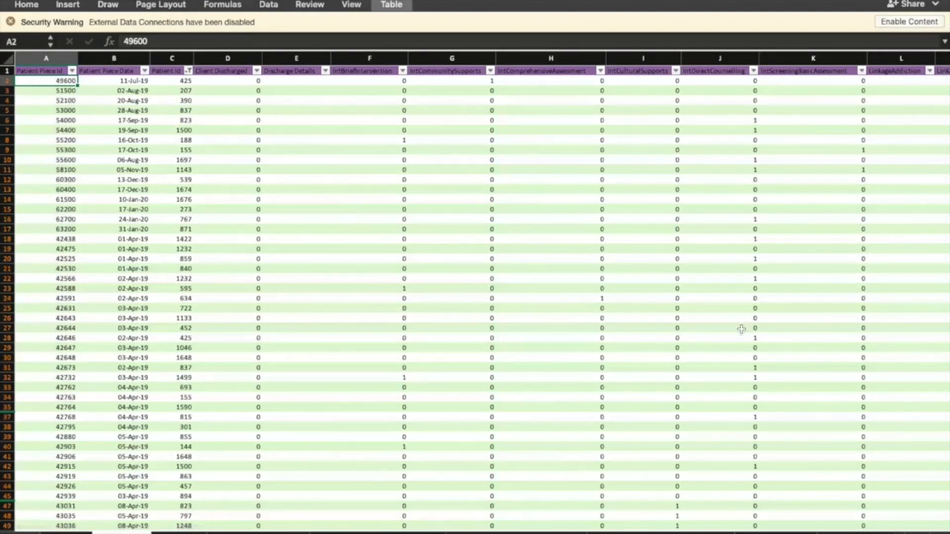
pyautogui.scroll(-1, 366, 277)
pyautogui.scroll(1, 367, 278)
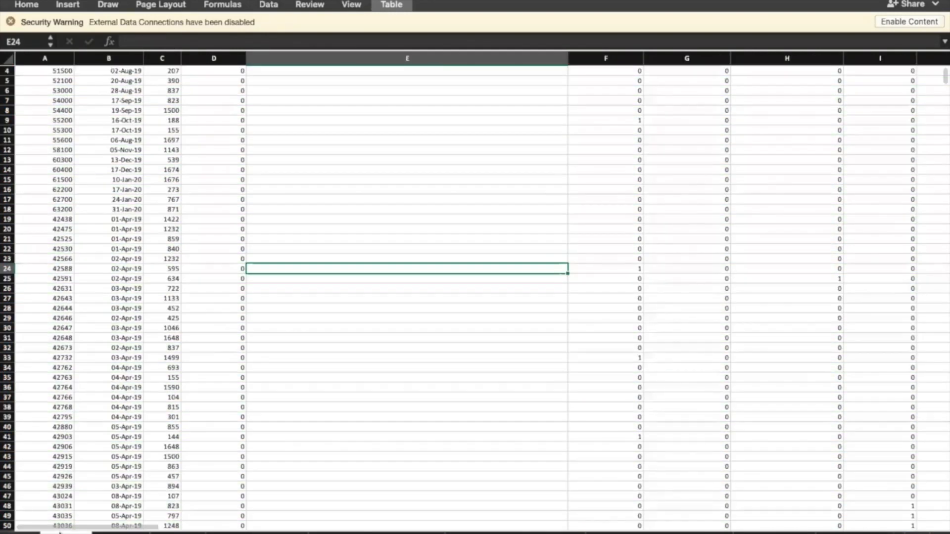
pyautogui.scroll(3, 38, 85)
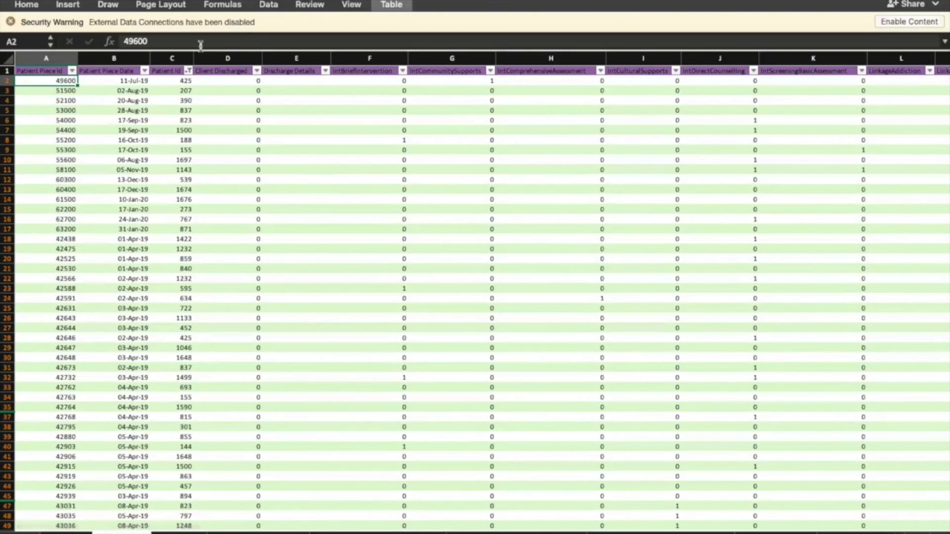
# Refresh all of the workbook's data from the table sheet
pyautogui.click(265, 5)
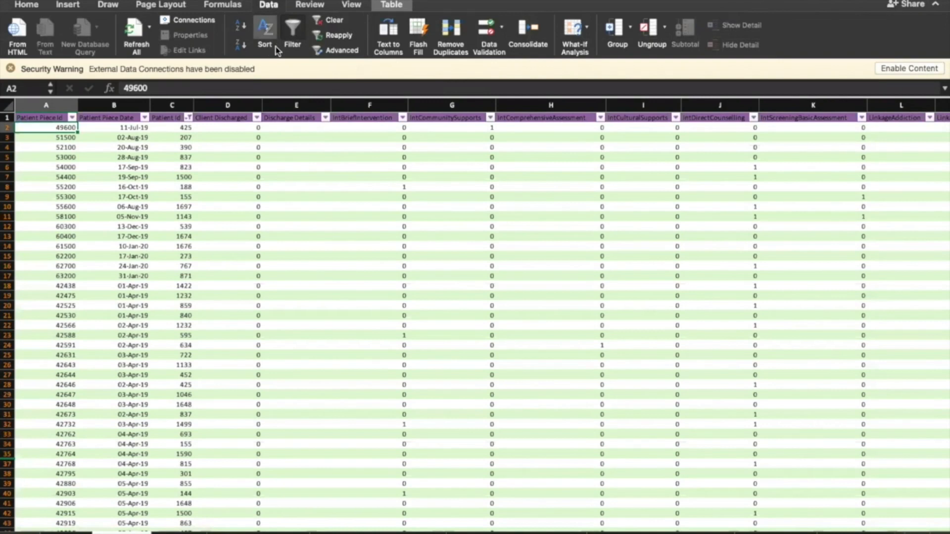
pyautogui.click(146, 28)
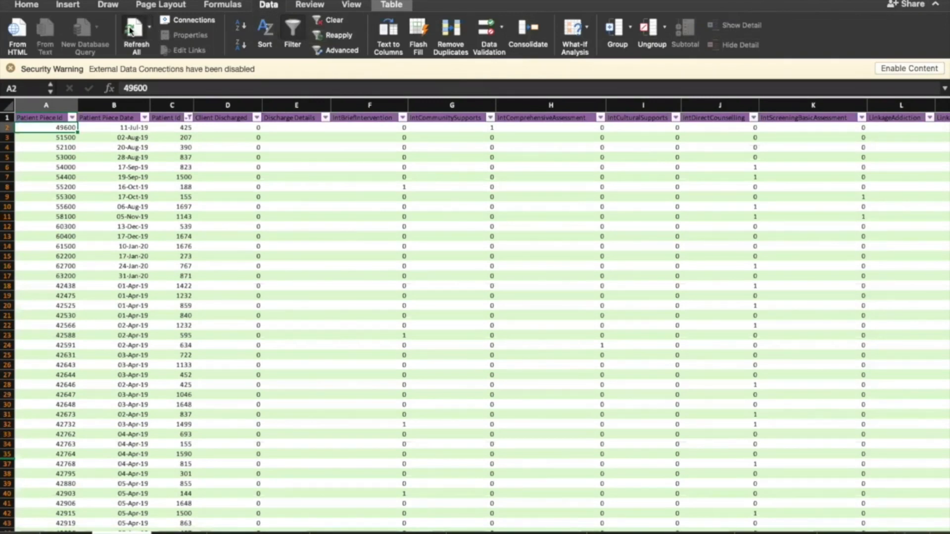
pyautogui.click(574, 199)
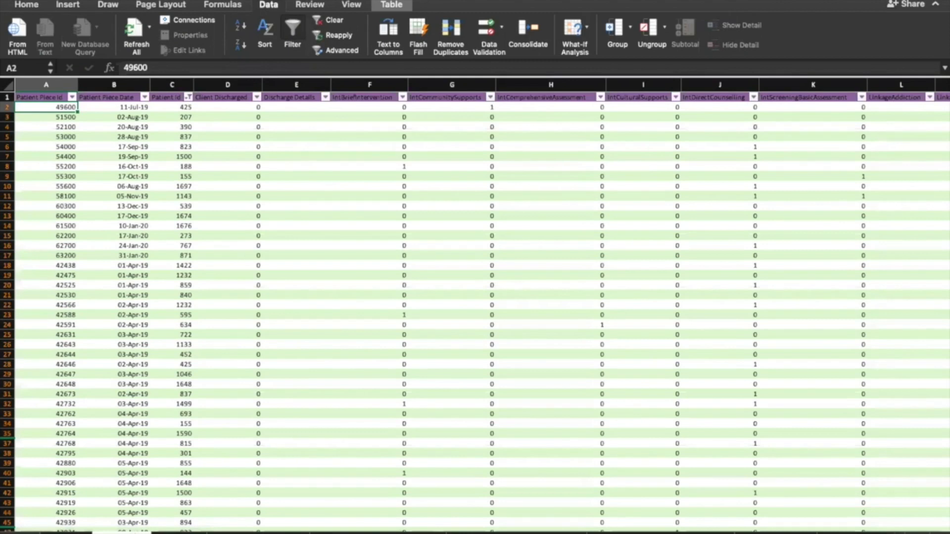
# Review the pivot tables and charts for Mental Wellness Activities, Substance Abuse and Addictions, Referrals to Treatment Centers, and Substance Use/Addictions Mode
pyautogui.click(179, 533)
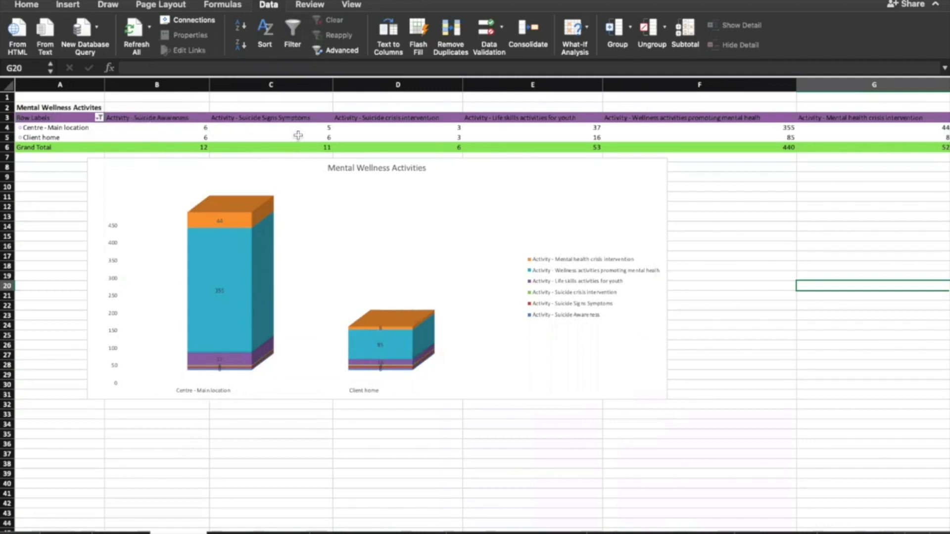
pyautogui.hscroll(5, 537, 159)
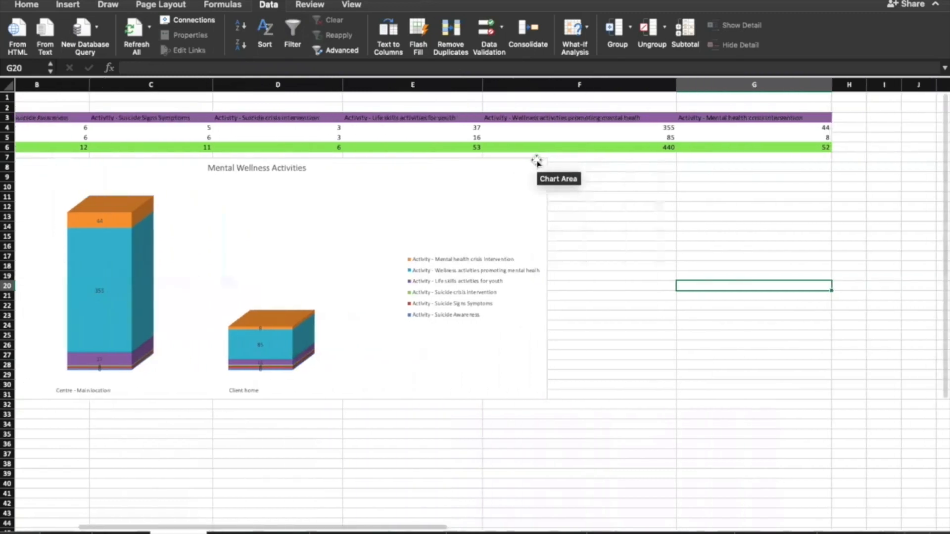
pyautogui.click(253, 532)
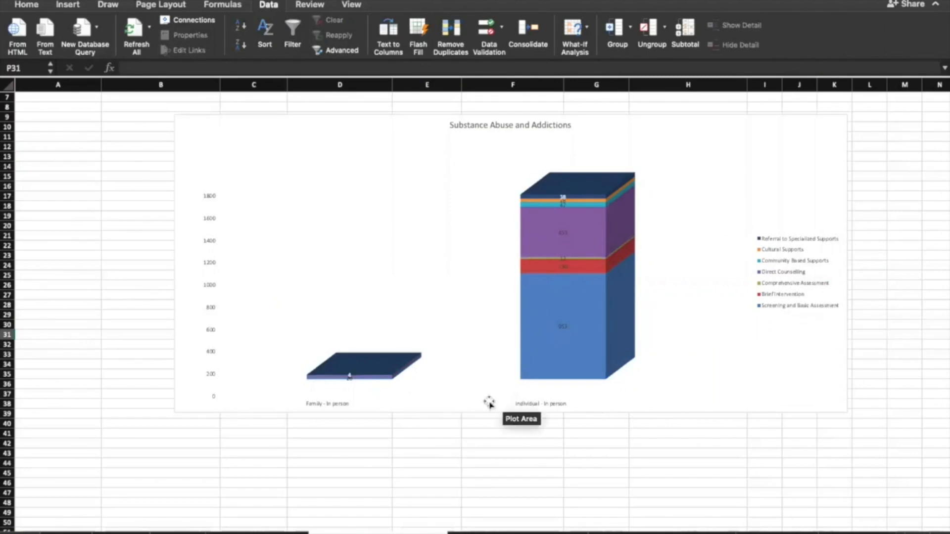
pyautogui.click(518, 532)
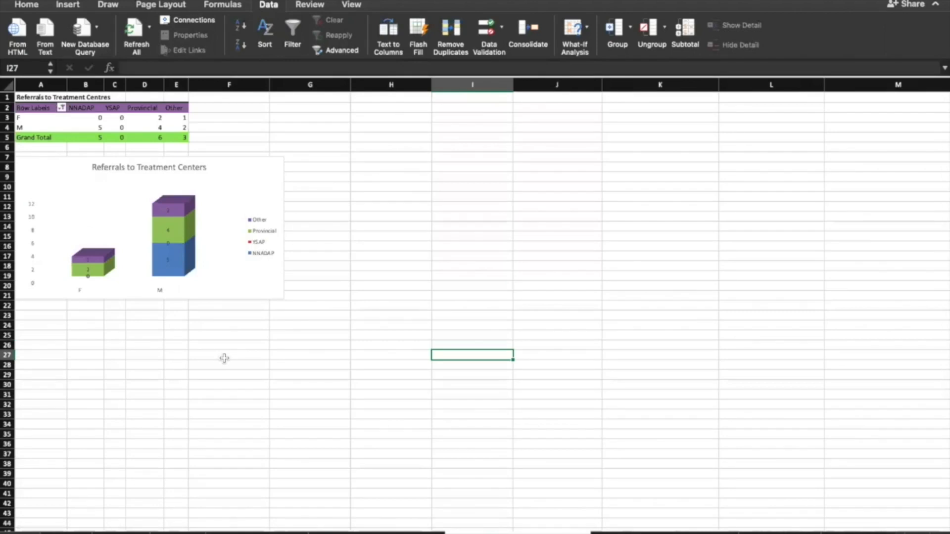
pyautogui.click(653, 533)
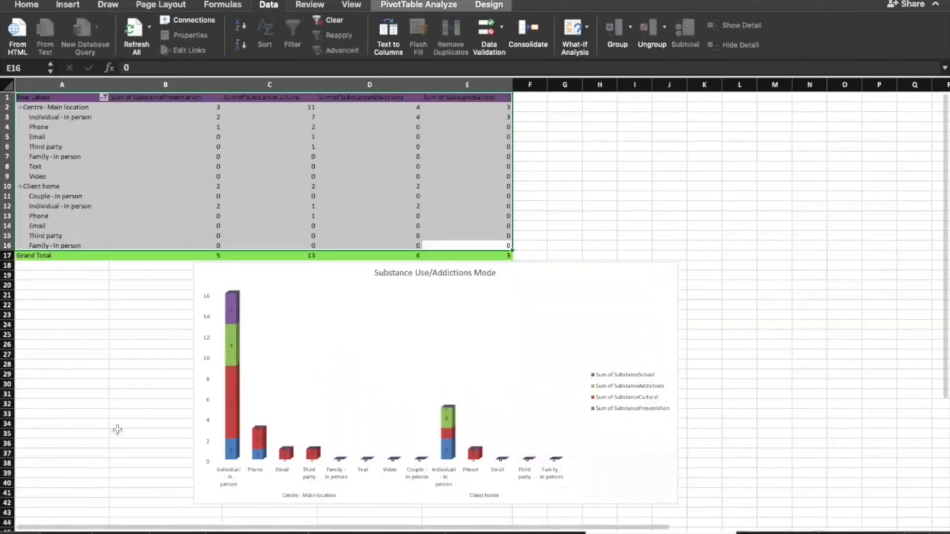
pyautogui.scroll(-1, 176, 430)
pyautogui.scroll(1, 176, 431)
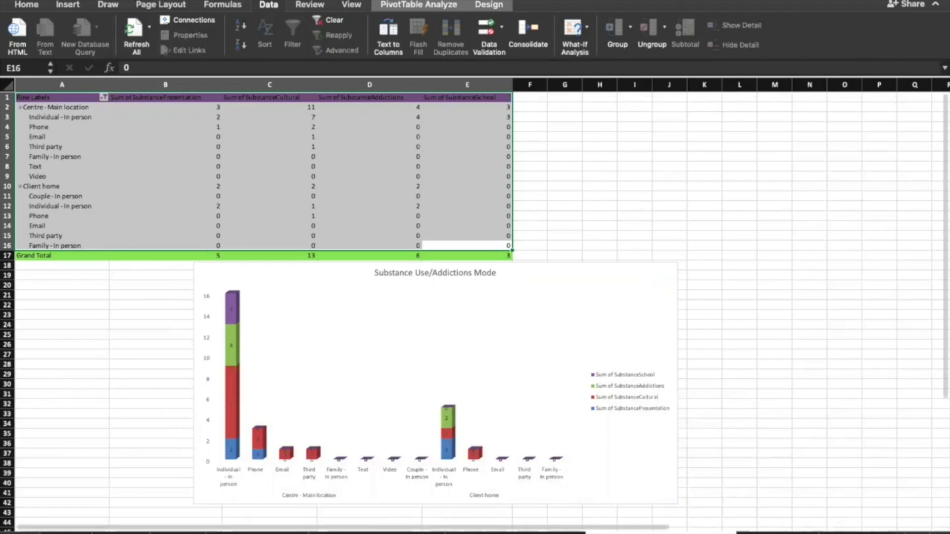
# Review the Service Linkage tables, the primary and secondary issue summaries, and the table of patient contacts by location and type
pyautogui.click(775, 533)
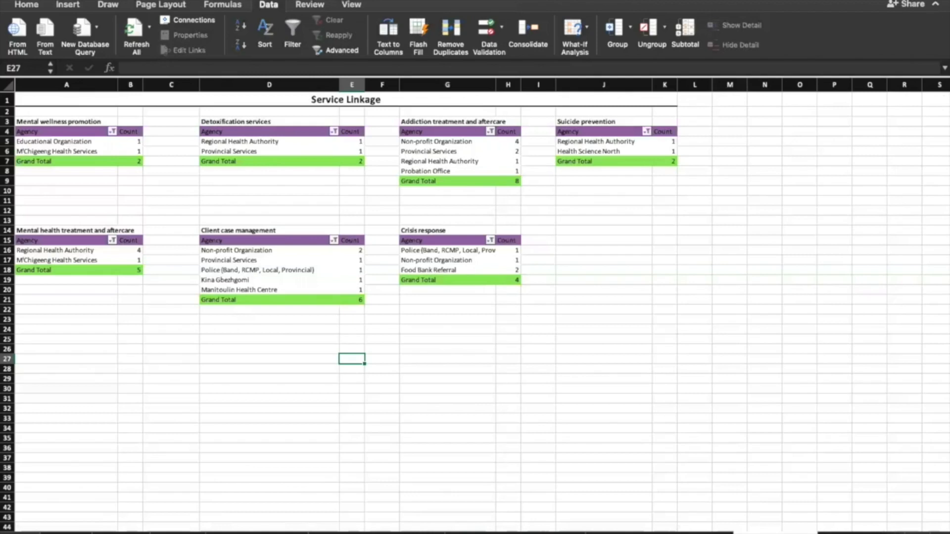
pyautogui.click(854, 533)
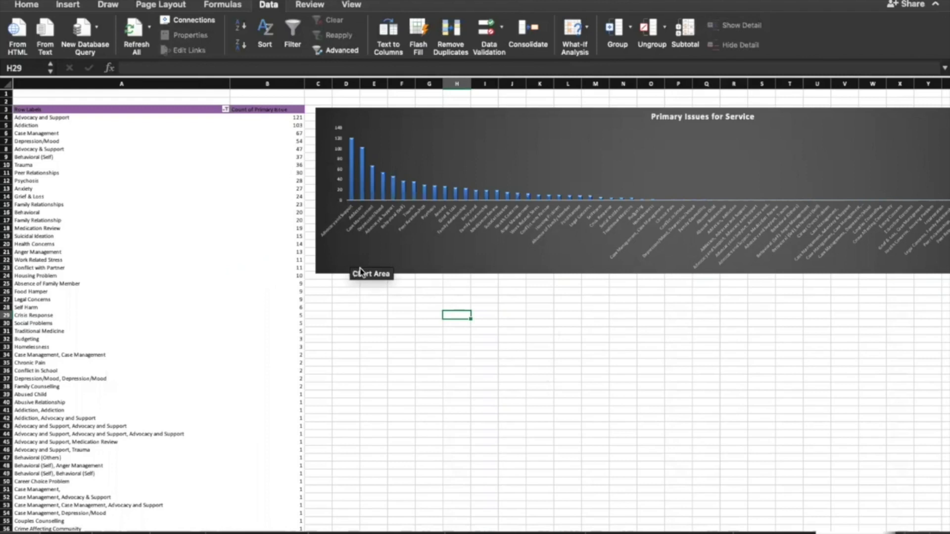
pyautogui.click(893, 533)
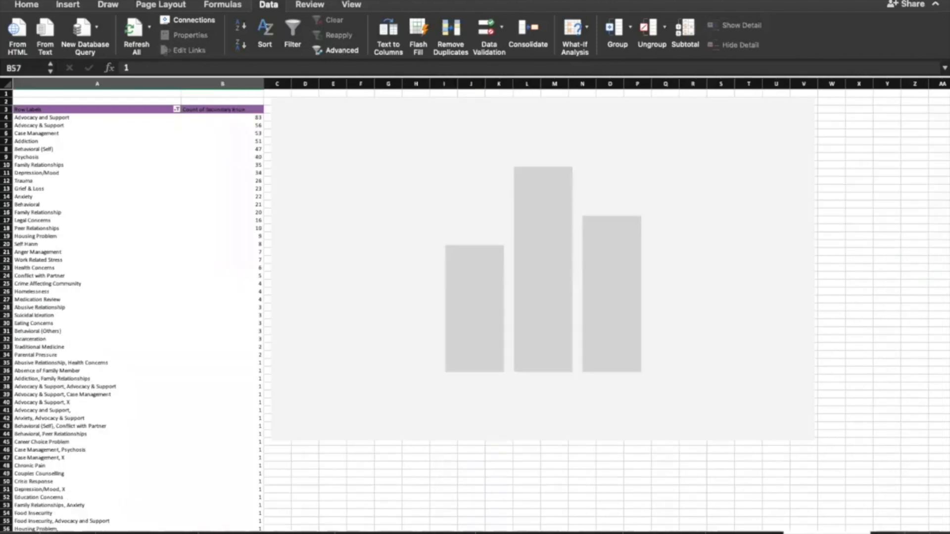
pyautogui.click(893, 533)
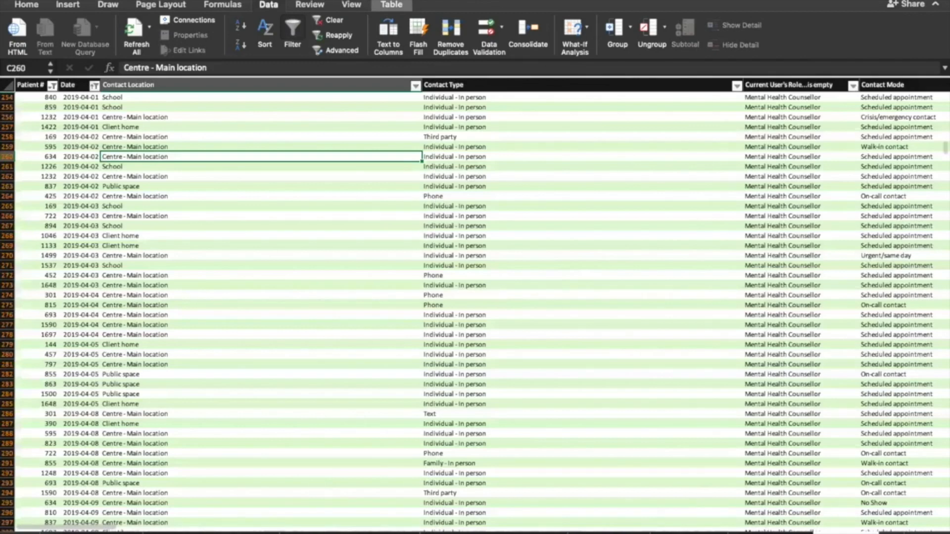
pyautogui.click(772, 533)
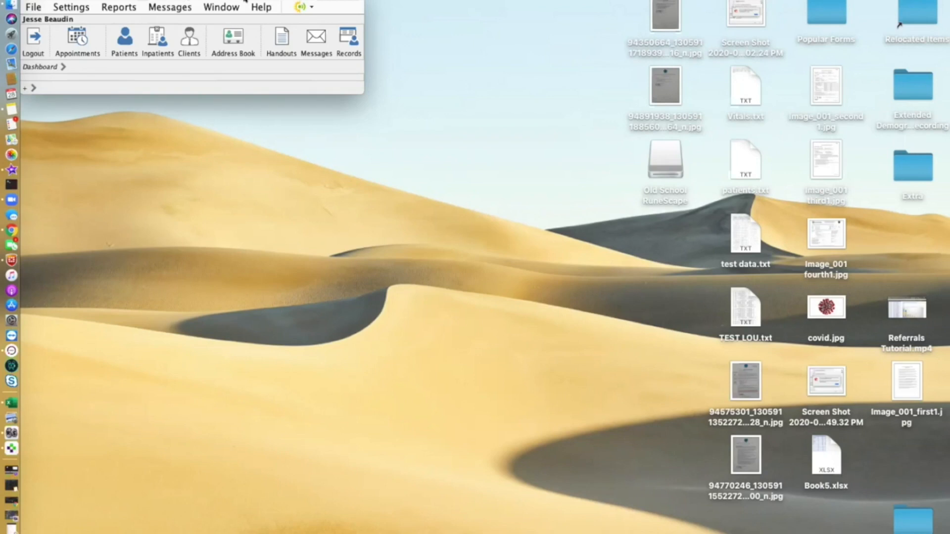
# Switch to the EMR's patient records and open the test patient's chart by patient number, ready to use its Ocean toolbar
pyautogui.click(347, 49)
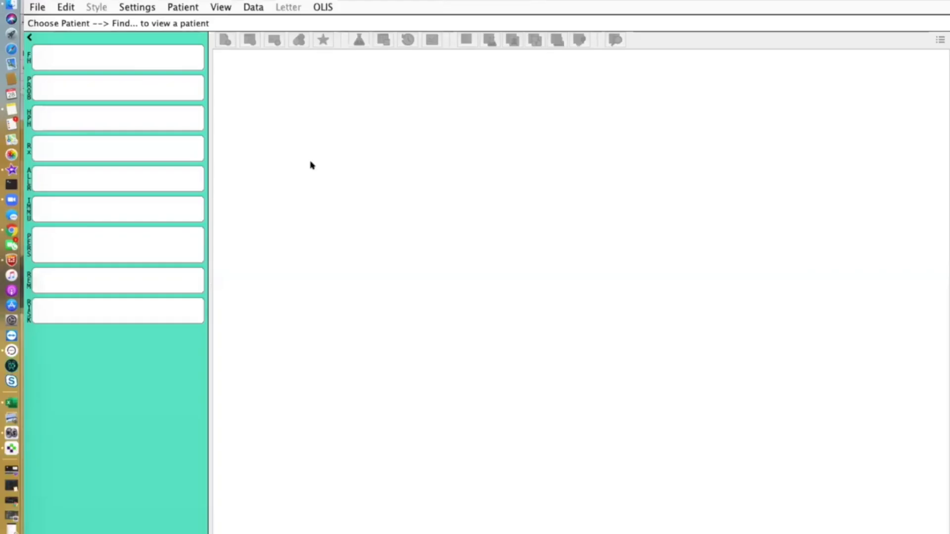
pyautogui.write('10')
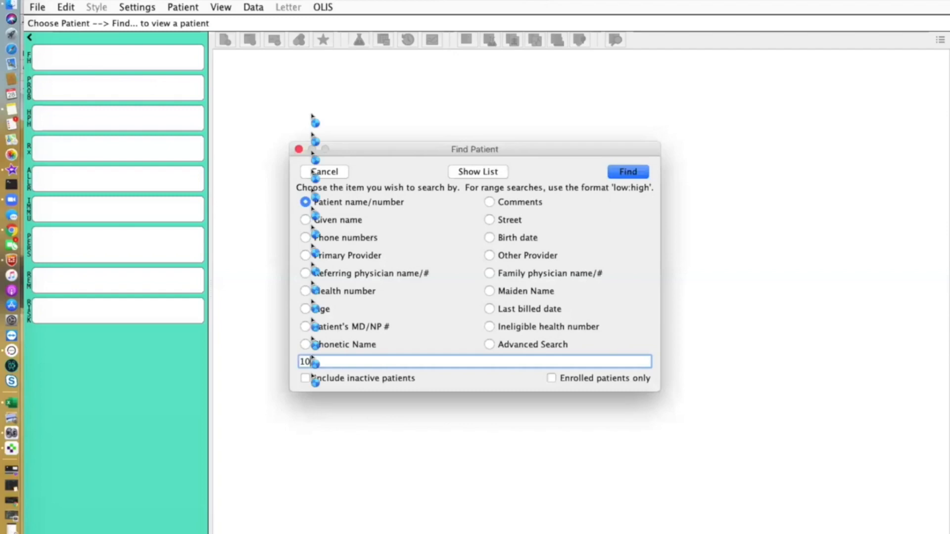
pyautogui.write('2')
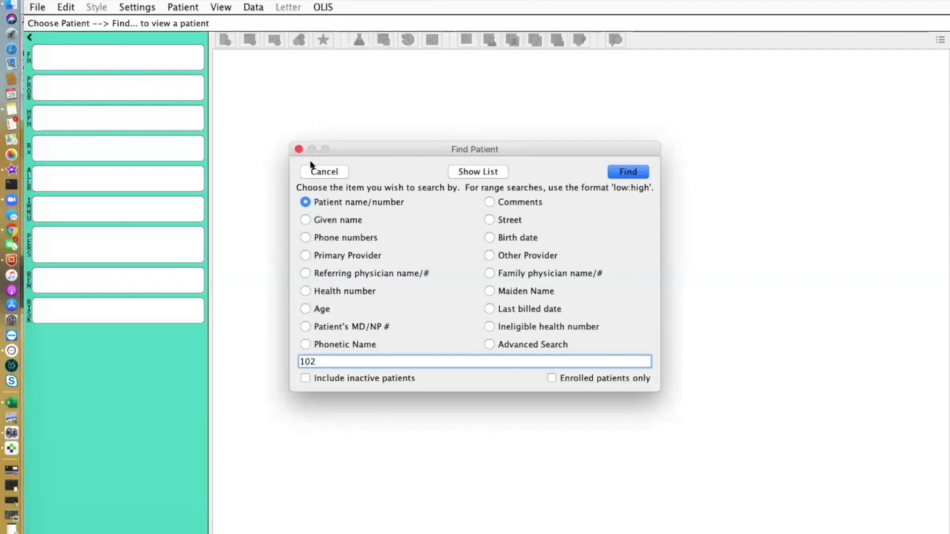
pyautogui.press('Return')
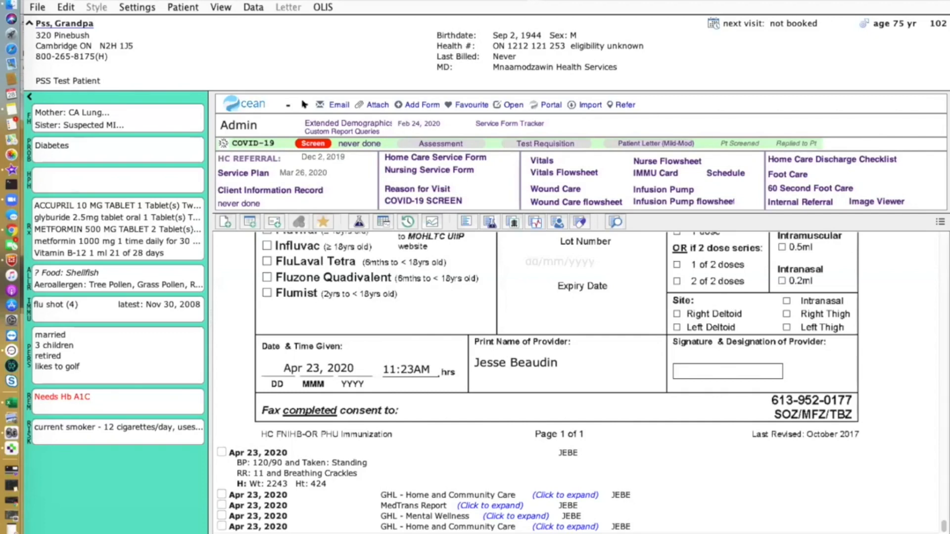
pyautogui.click(304, 104)
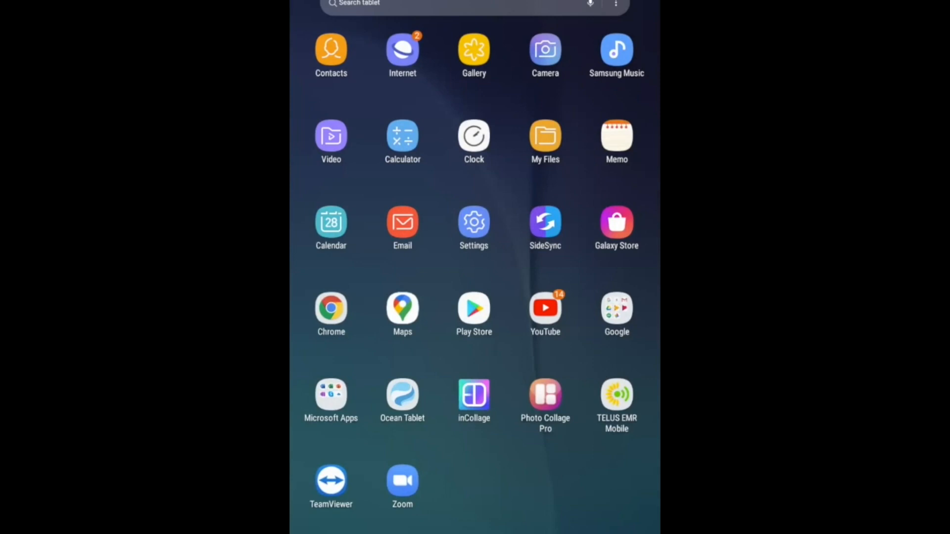
# On the tablet, launch Ocean Tablet, enter the numeric access code and continue past the privacy disclaimer to the service form
pyautogui.click(402, 395)
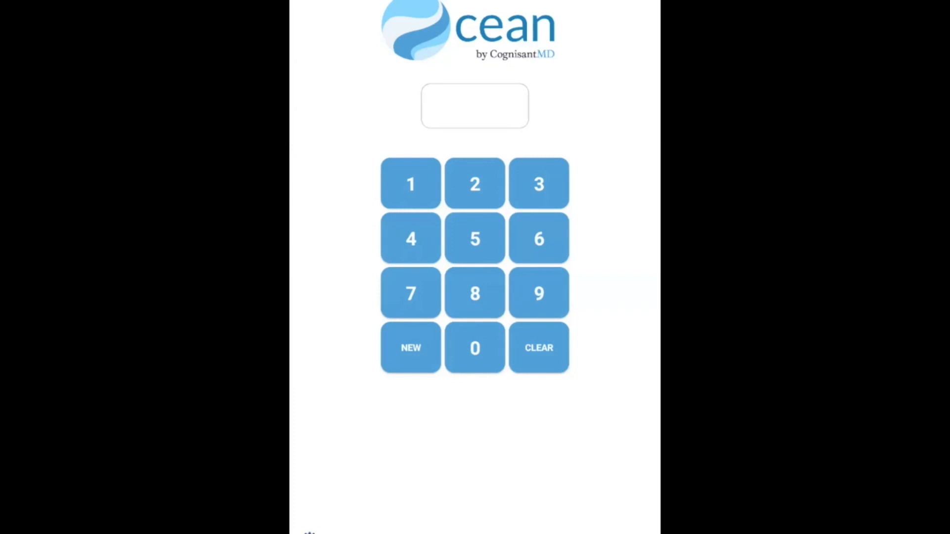
pyautogui.click(475, 184)
pyautogui.click(475, 239)
pyautogui.click(538, 293)
pyautogui.click(410, 184)
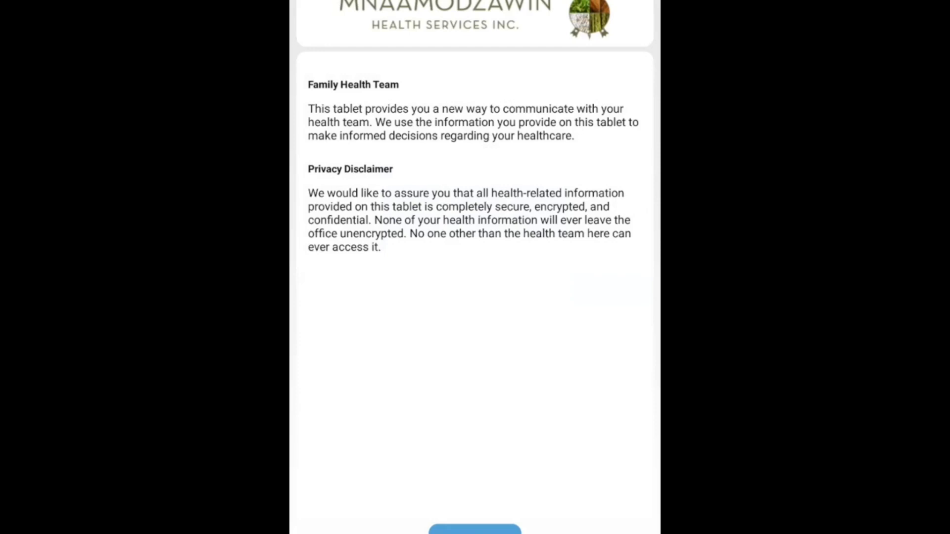
pyautogui.click(475, 530)
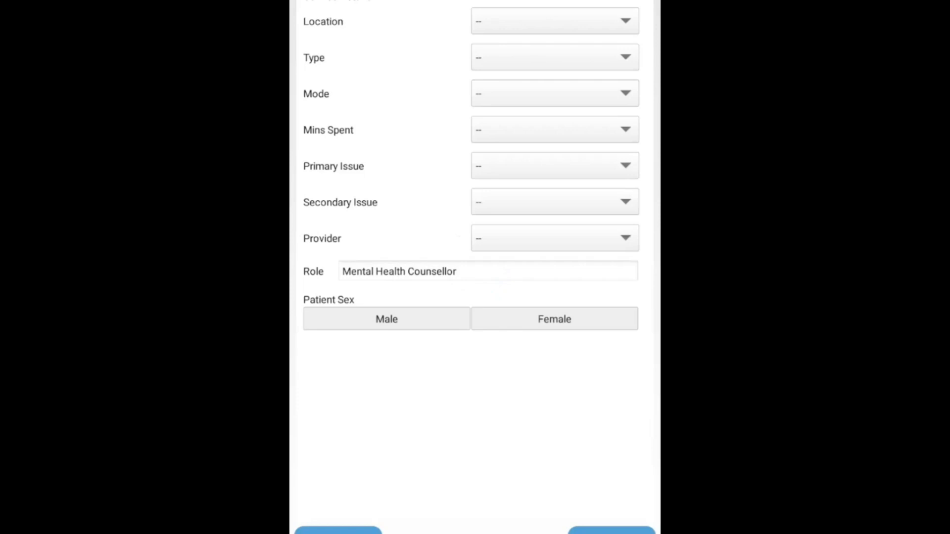
# Examine the Location, Type and Mode choices on the tablet form, and test continuing with the fields left empty
pyautogui.click(555, 21)
pyautogui.press('Escape')
pyautogui.click(555, 57)
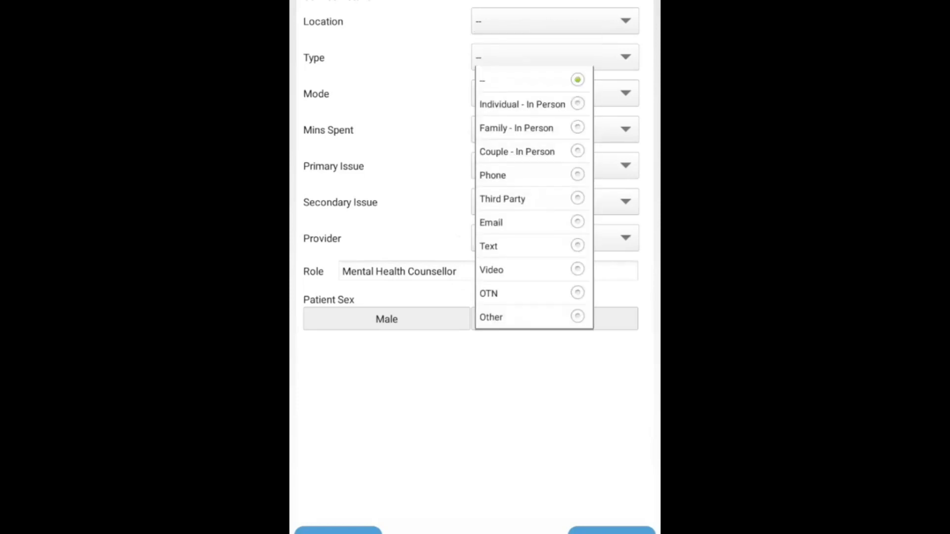
pyautogui.press('Escape')
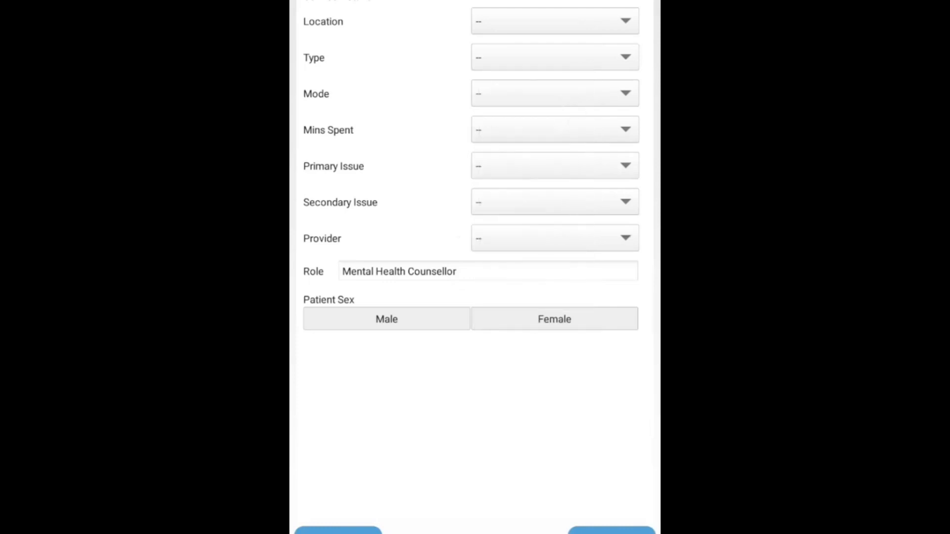
pyautogui.click(554, 94)
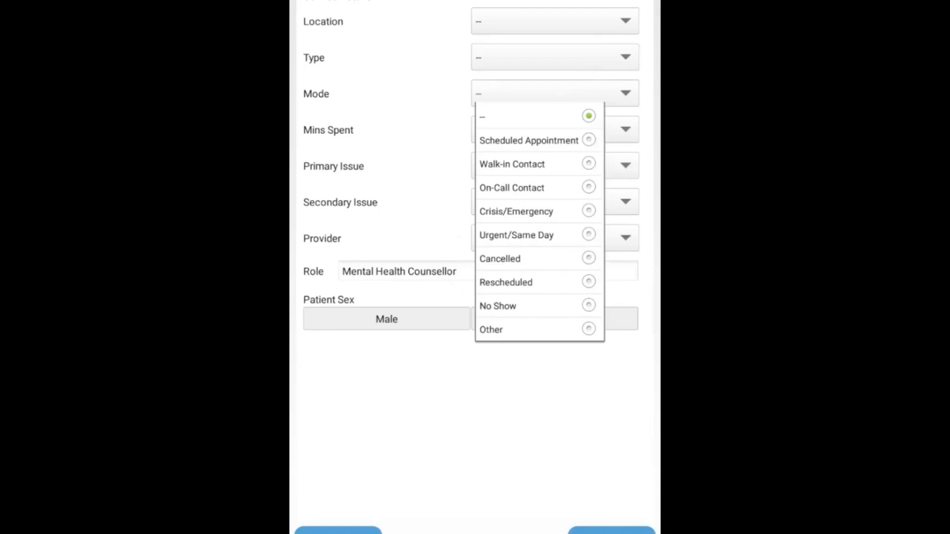
pyautogui.press('Escape')
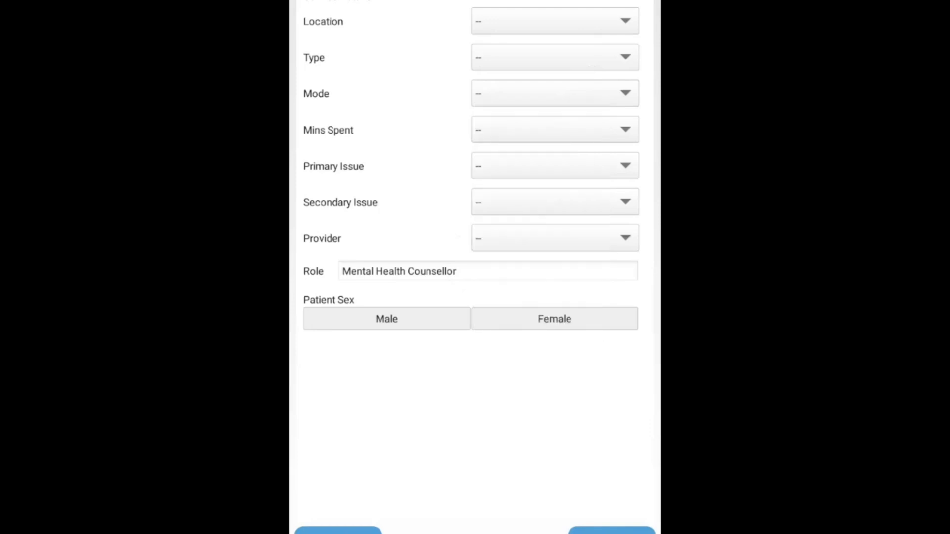
pyautogui.click(612, 530)
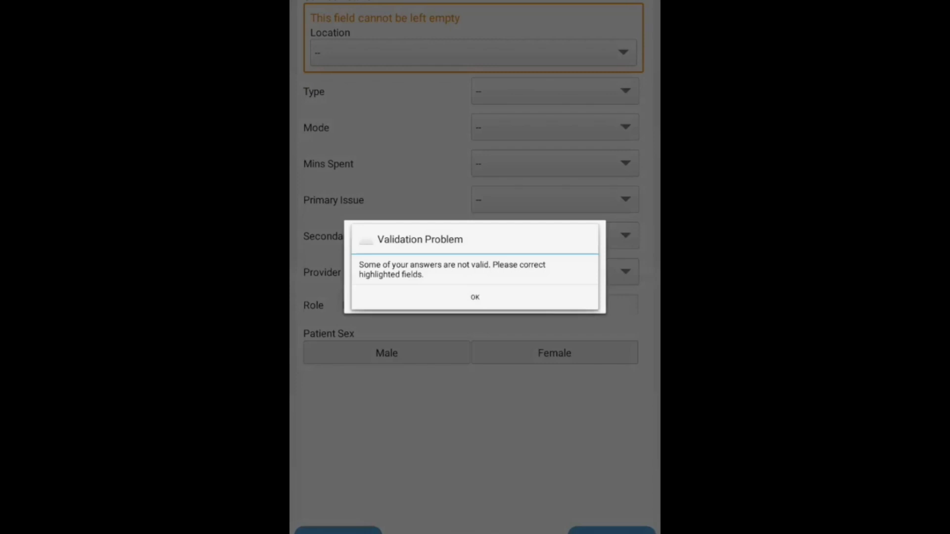
pyautogui.click(475, 297)
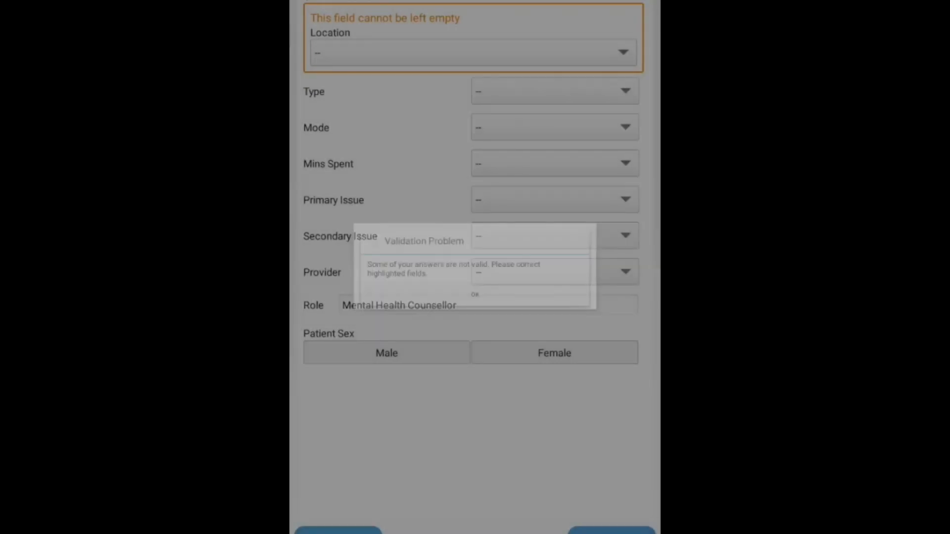